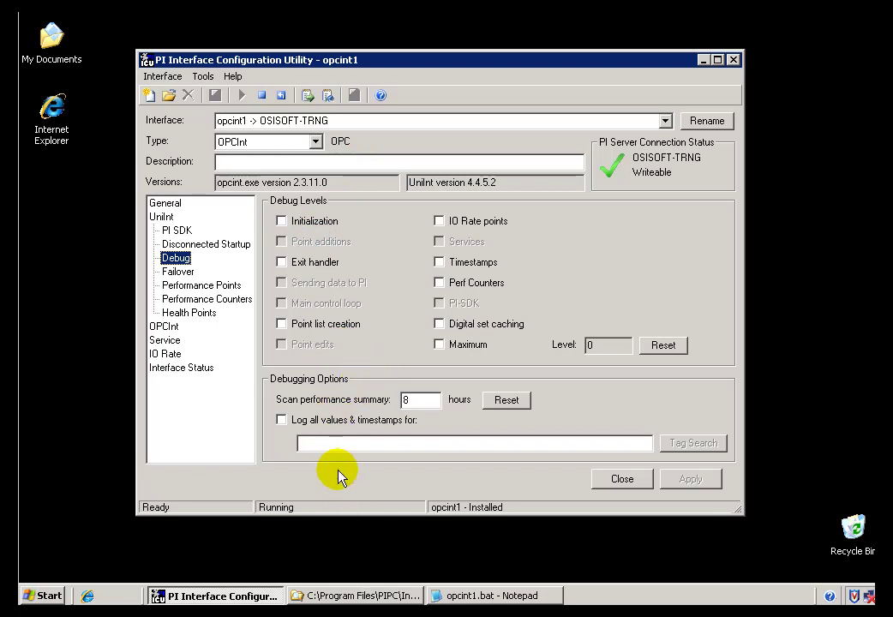
Display opcint1's UniInt Performance and Behavior page from its General settings
left_click(163, 206)
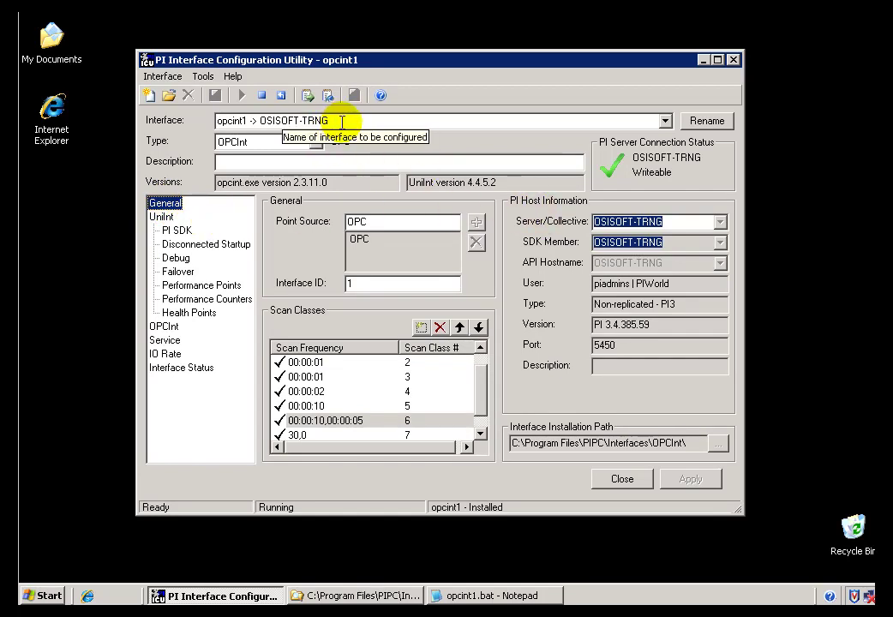
left_click(162, 218)
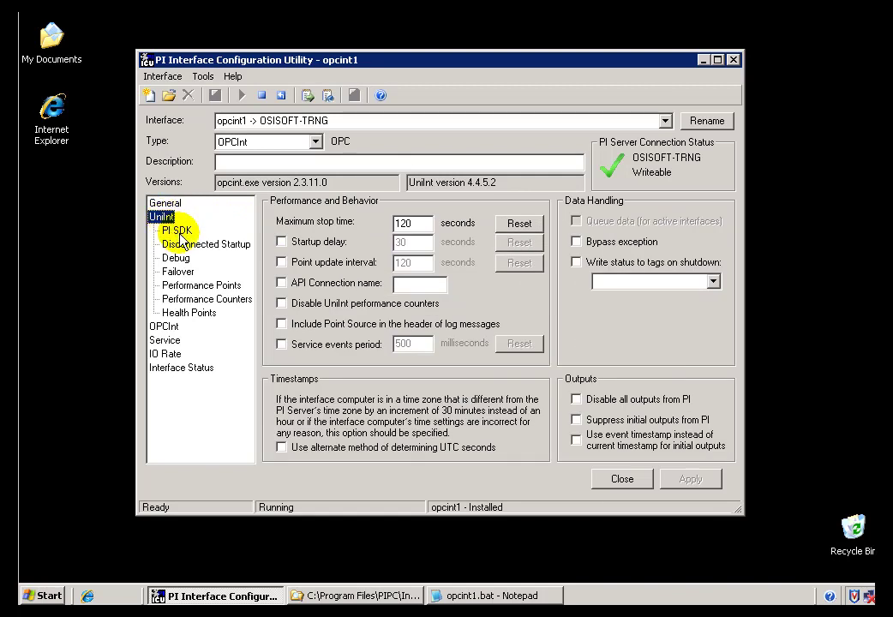
Select opcint1.bat in Explorer's OPCInt folder, then return to PI ICU
left_click(377, 595)
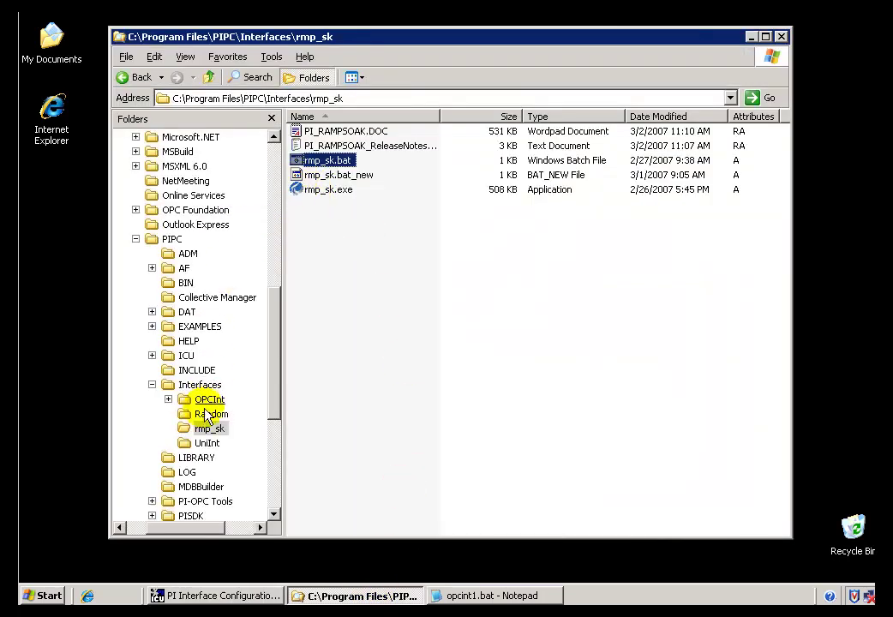
left_click(206, 399)
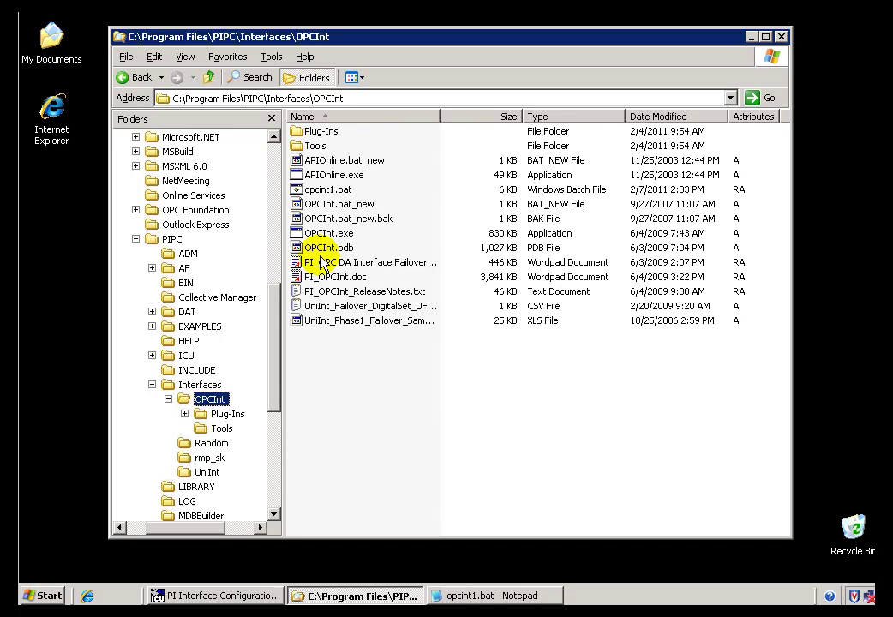
left_click(317, 190)
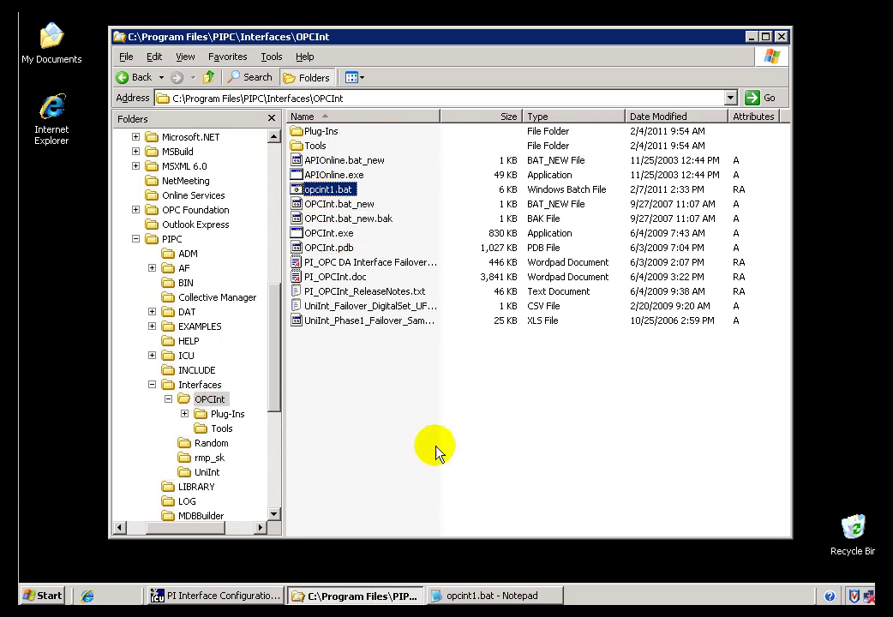
left_click(241, 597)
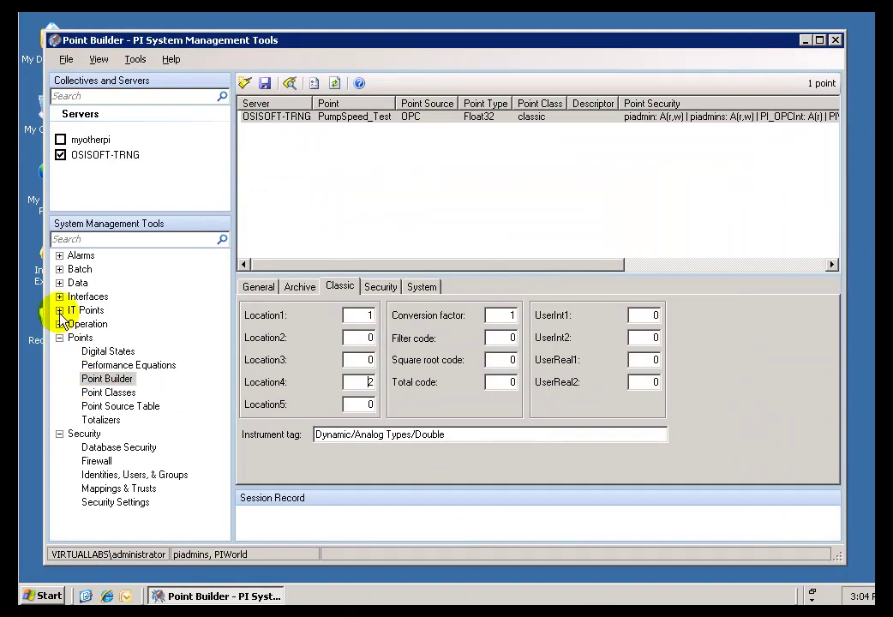
In the Module Database, expand OSISOFT-TRNG > %OSI > Interfaces > opcint1 down to its Arguments
left_click(62, 325)
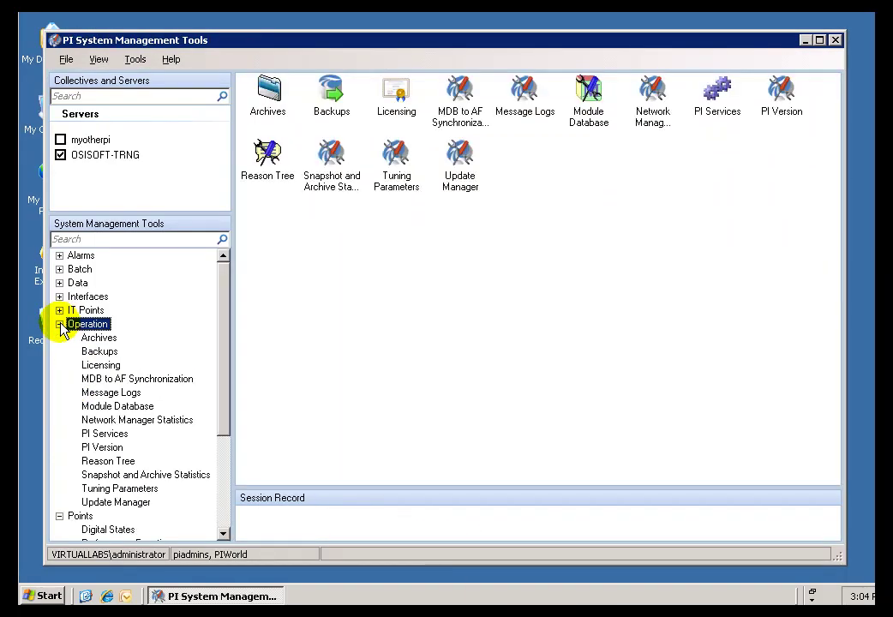
left_click(100, 406)
left_click(248, 124)
left_click(264, 151)
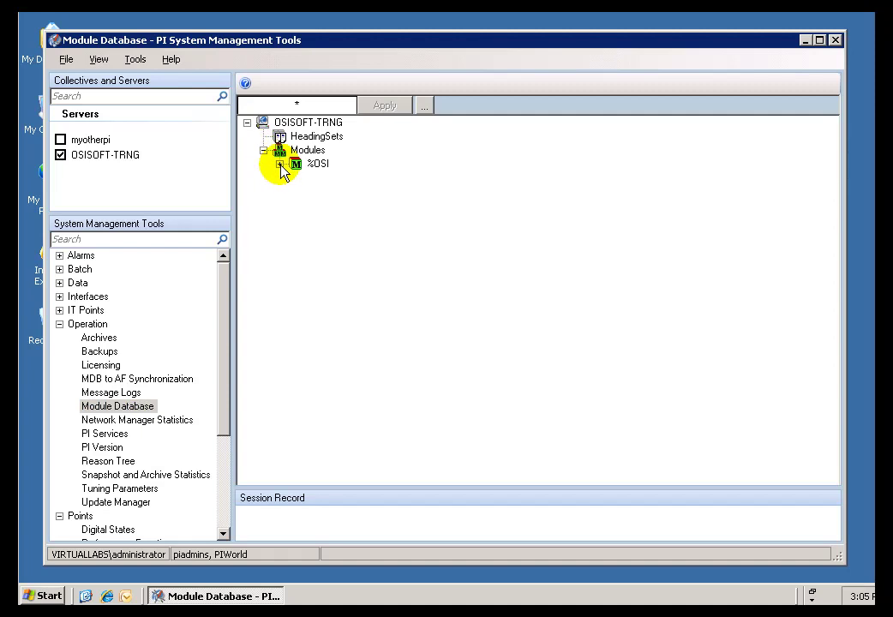
left_click(279, 164)
left_click(296, 220)
left_click(312, 232)
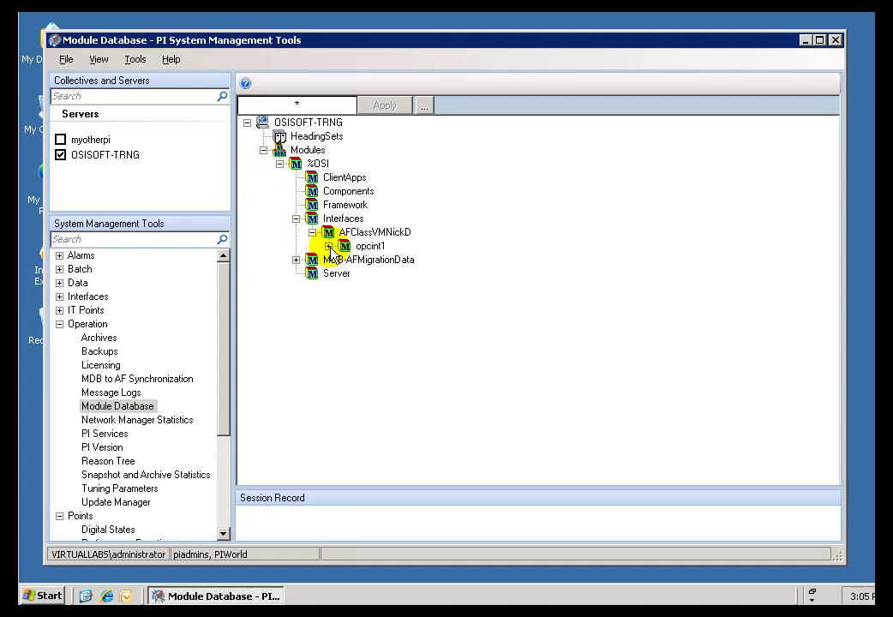
left_click(328, 246)
left_click(344, 259)
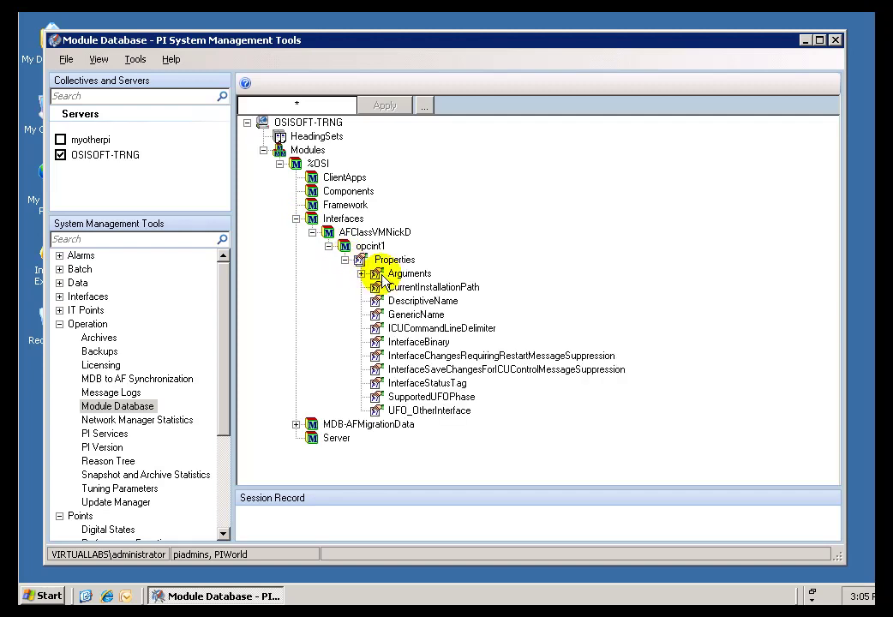
left_click(361, 274)
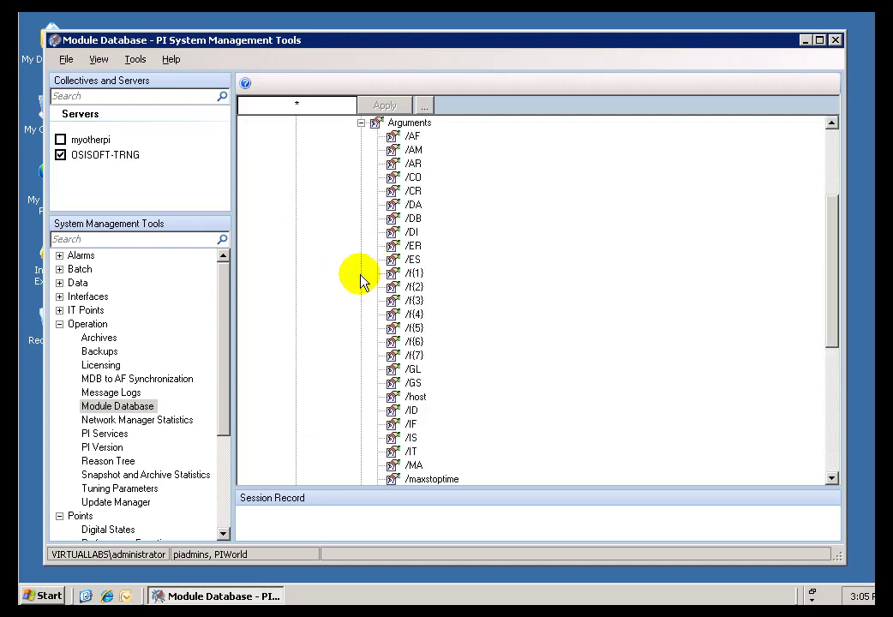
View the /f{1} and /f{7} argument values without changes, then collapse %OSI
left_click(411, 136)
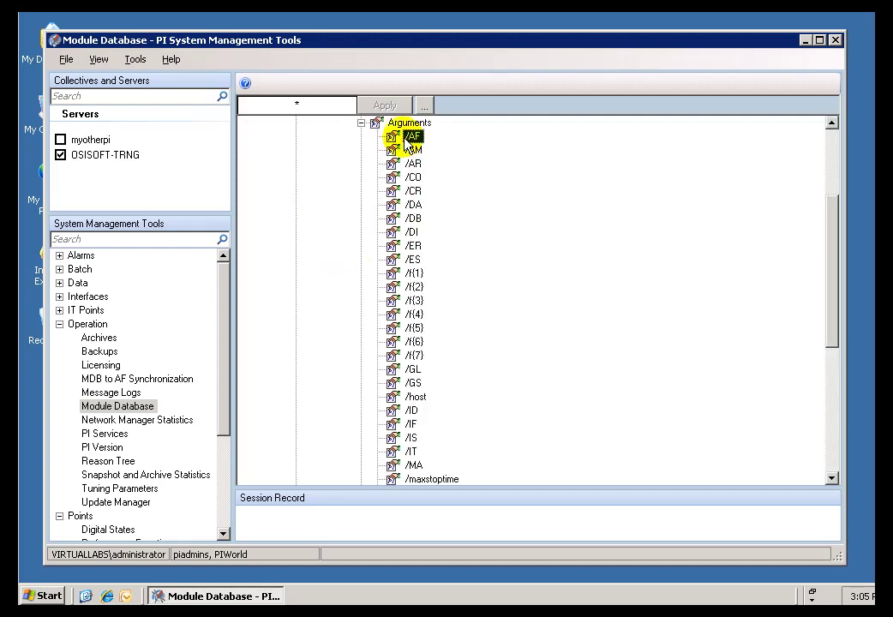
left_click(403, 275)
double_click(393, 276)
left_click(551, 410)
double_click(416, 356)
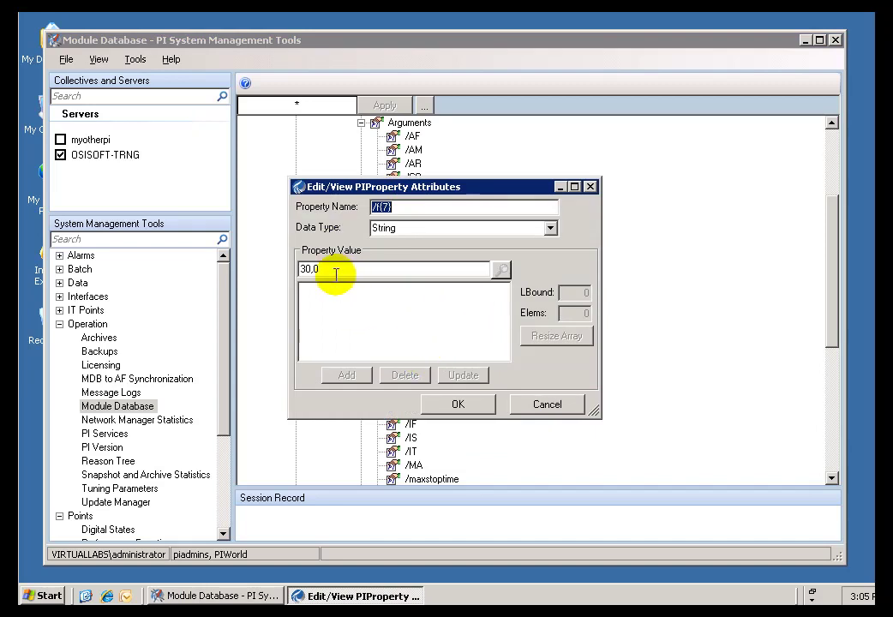
left_click(540, 408)
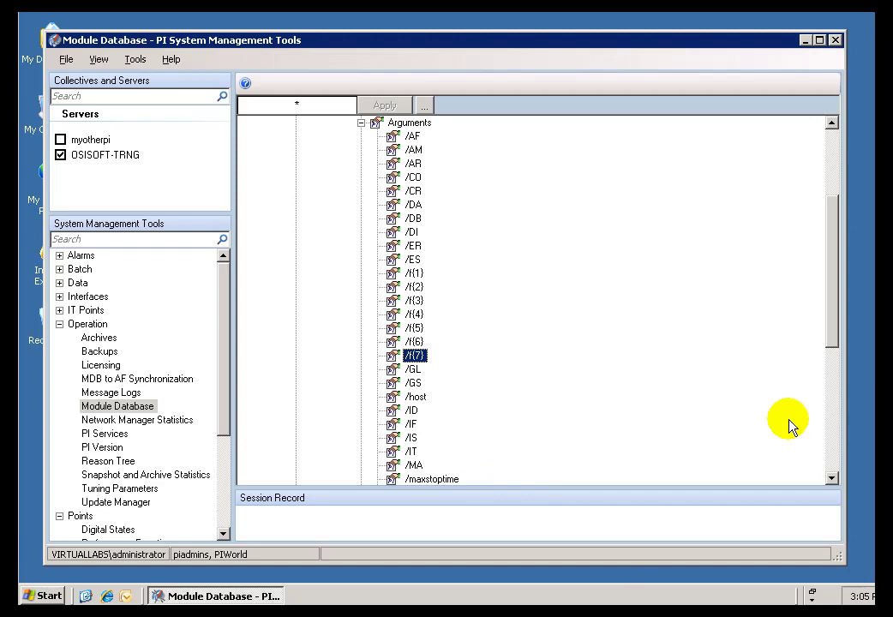
left_click_drag(835, 272, 837, 155)
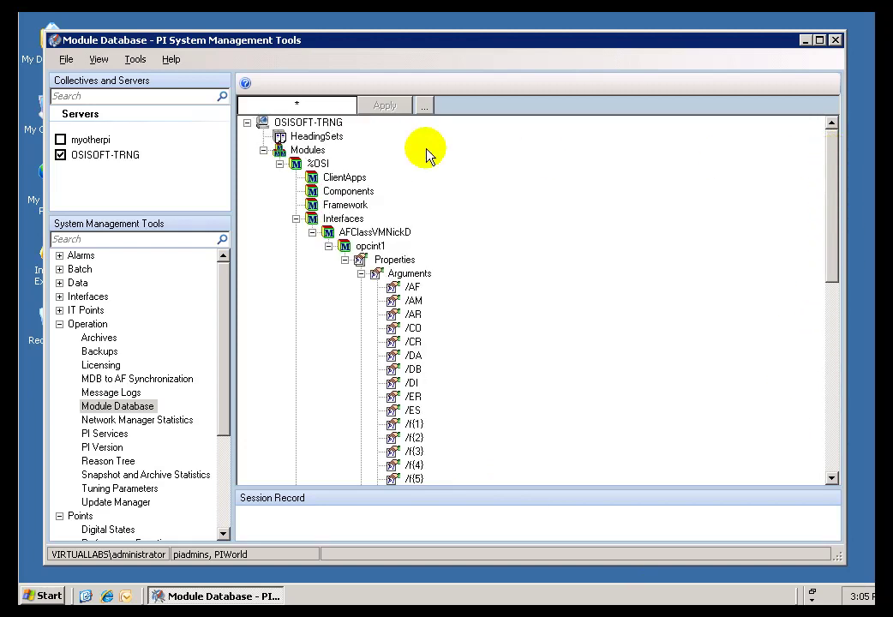
left_click(280, 165)
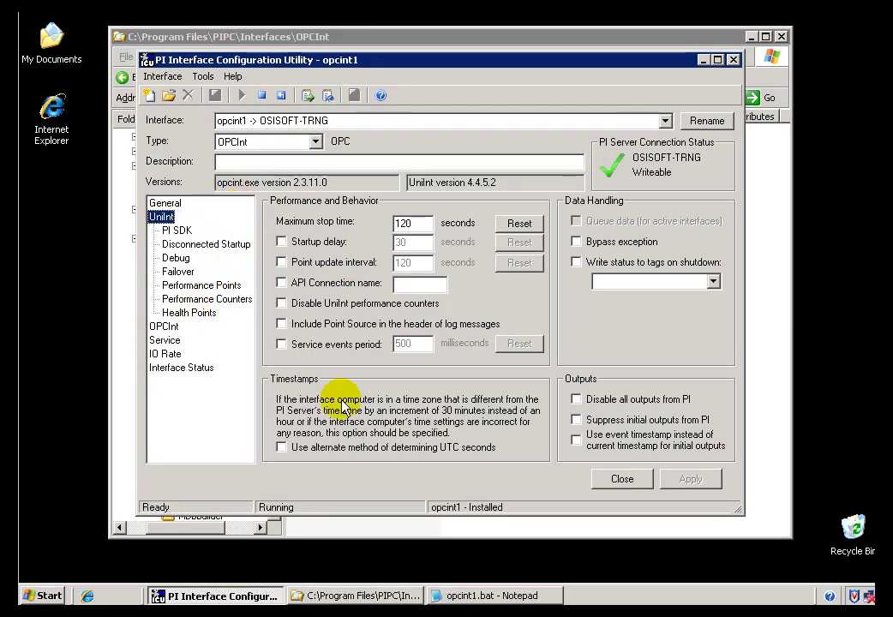
Bring the opcint1.bat Notepad window to the front
left_click(462, 595)
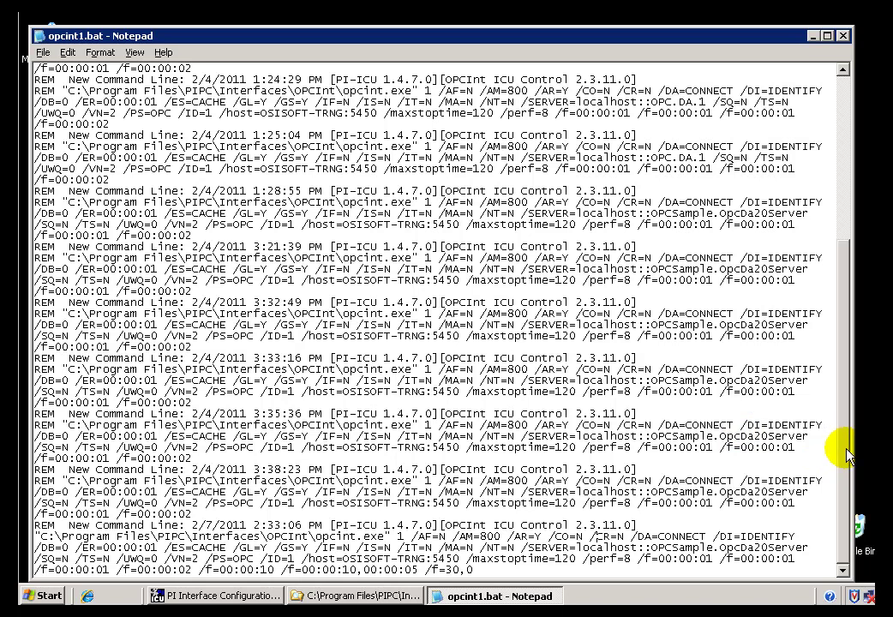
Read the REM do-not-edit header at the top of opcint1.bat and close Notepad
left_click(839, 93)
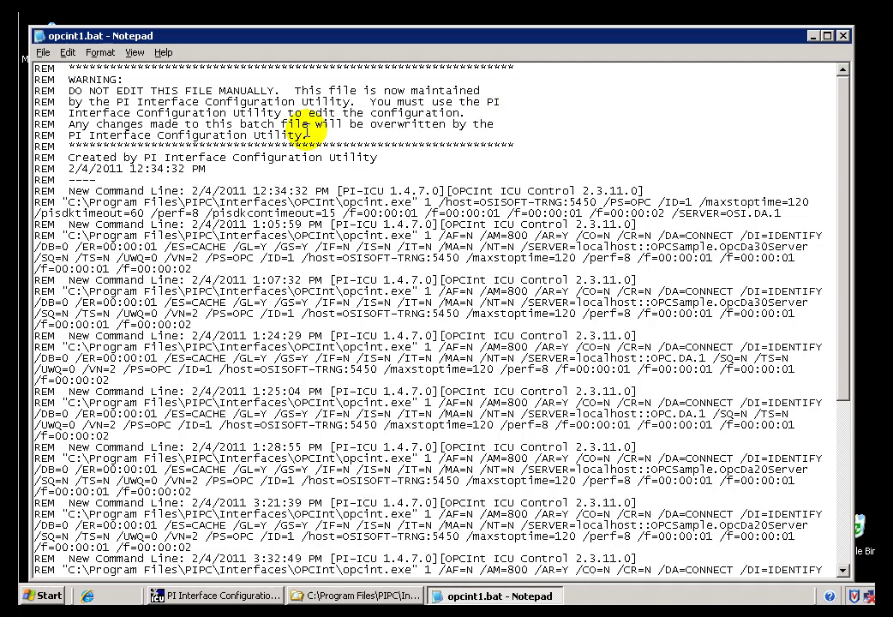
left_click(844, 36)
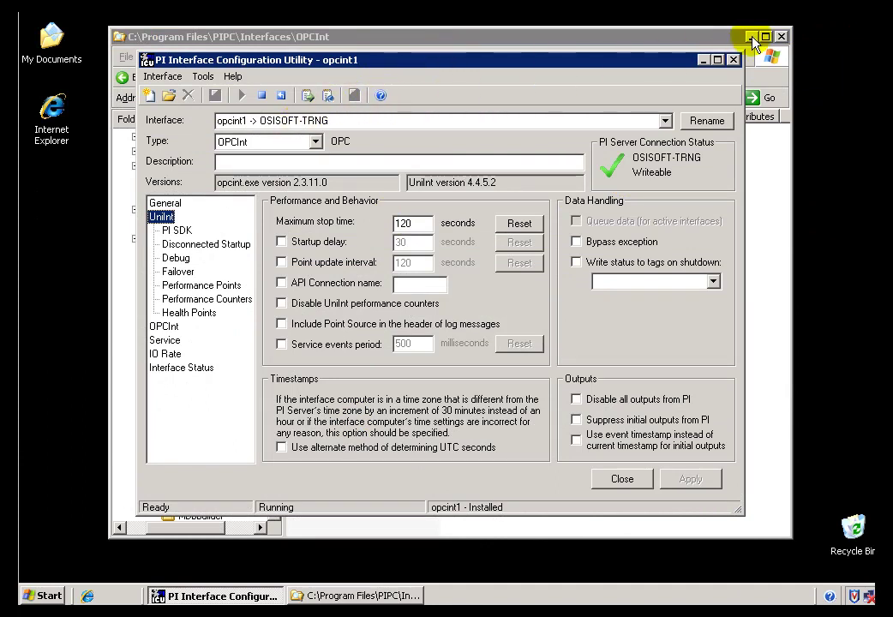
Minimize the OPCInt Explorer window behind PI ICU
left_click(753, 37)
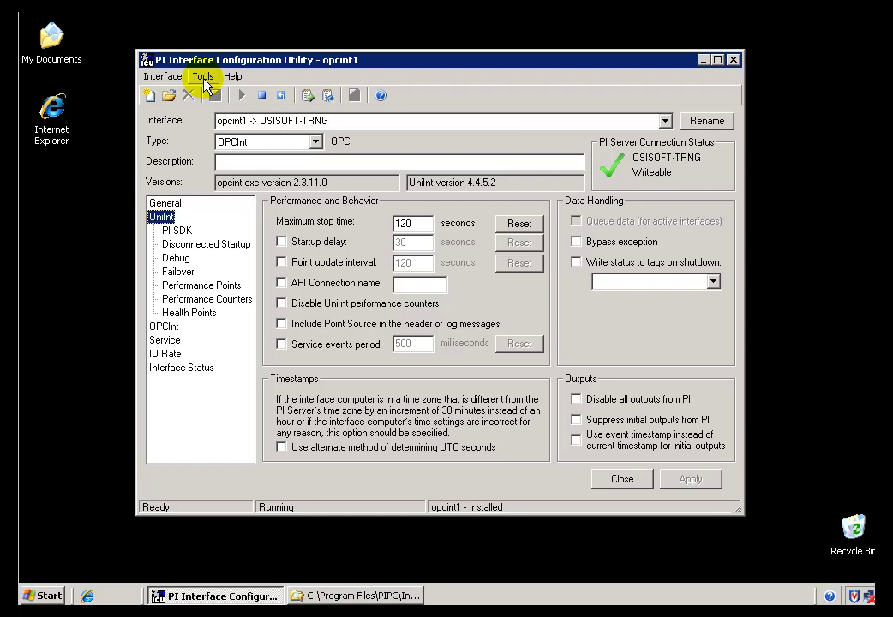
Check the Tools > Buffering configuration and cancel without saving
left_click(204, 78)
left_click(232, 104)
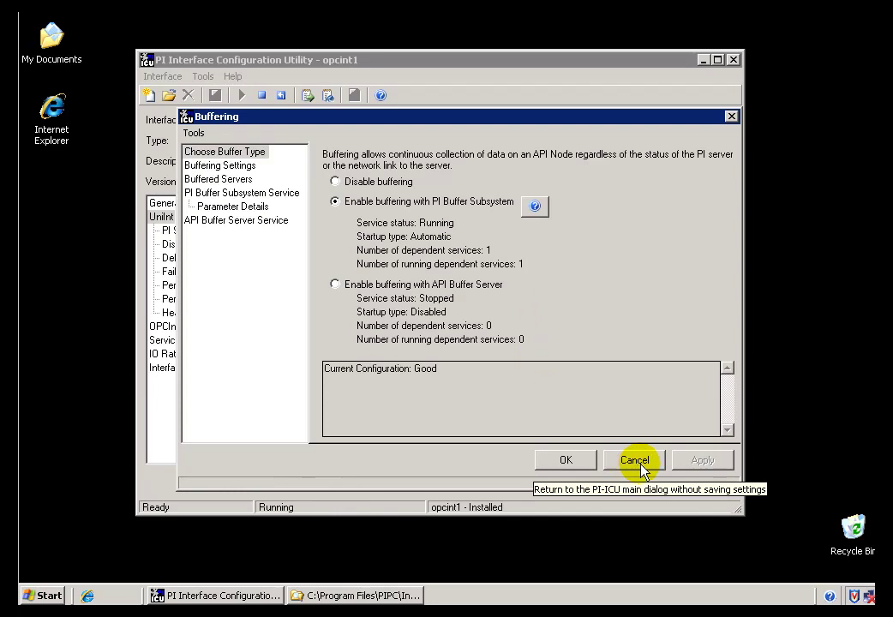
left_click(632, 468)
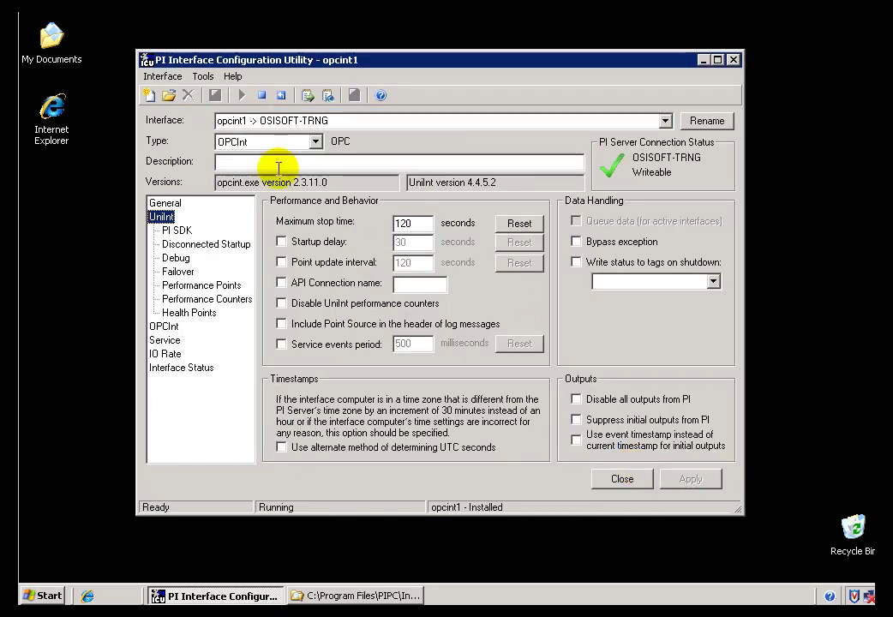
Review opcint1's IO Rate, Interface Status and Service settings
left_click(204, 77)
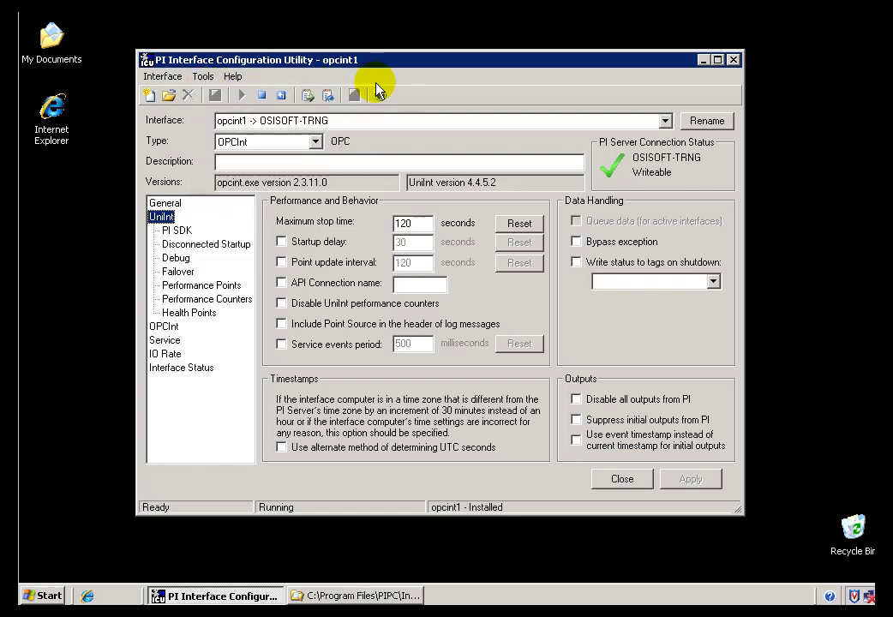
left_click(160, 356)
left_click(176, 373)
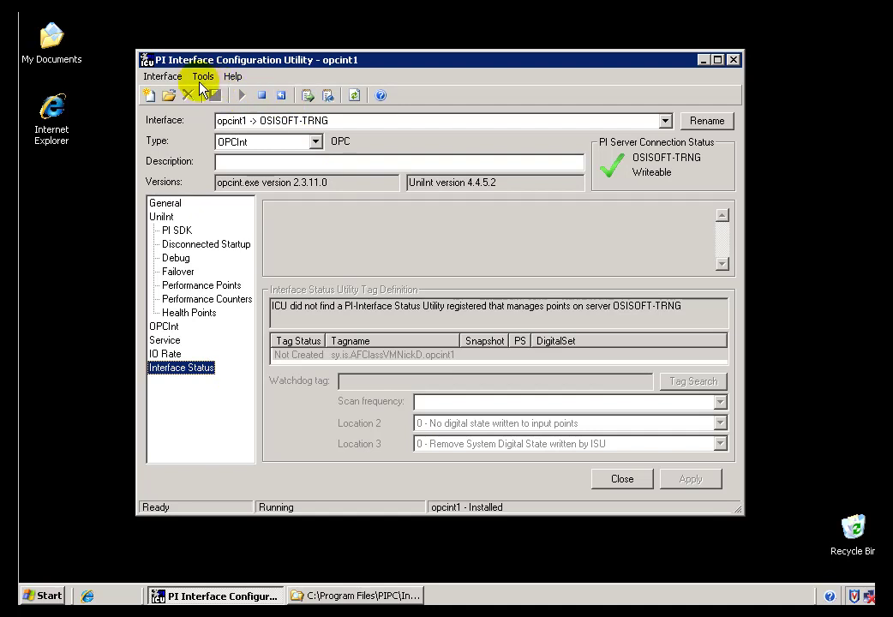
left_click(162, 341)
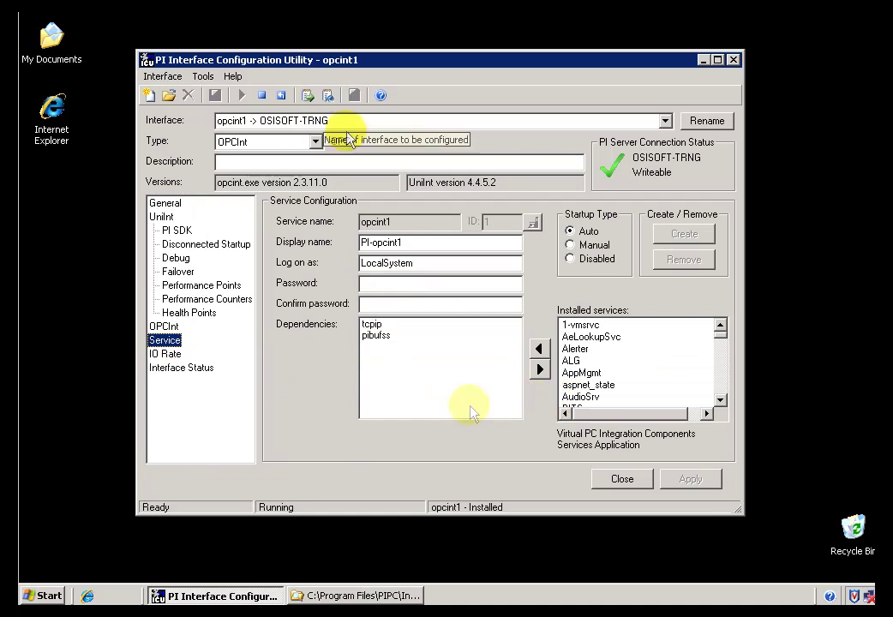
left_click(204, 79)
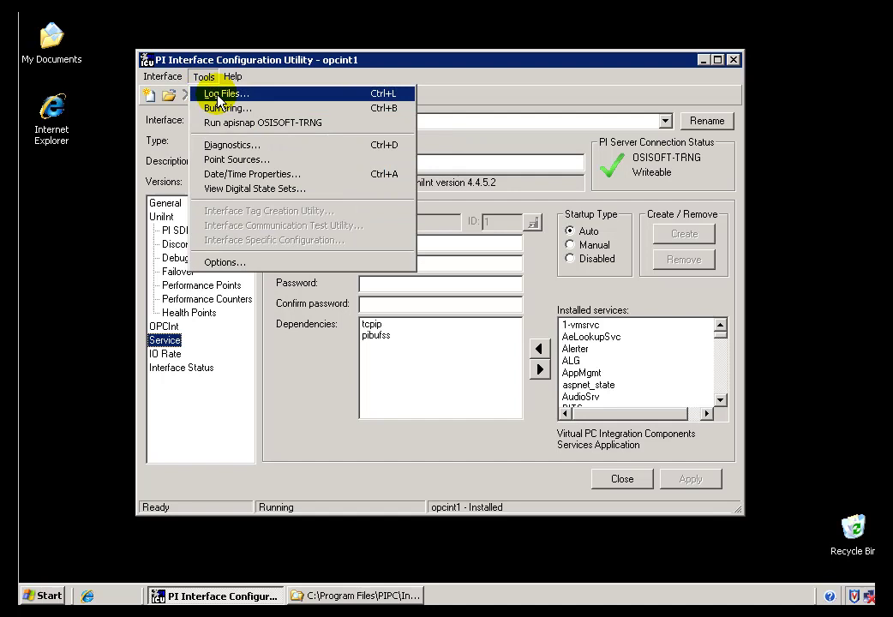
left_click(217, 96)
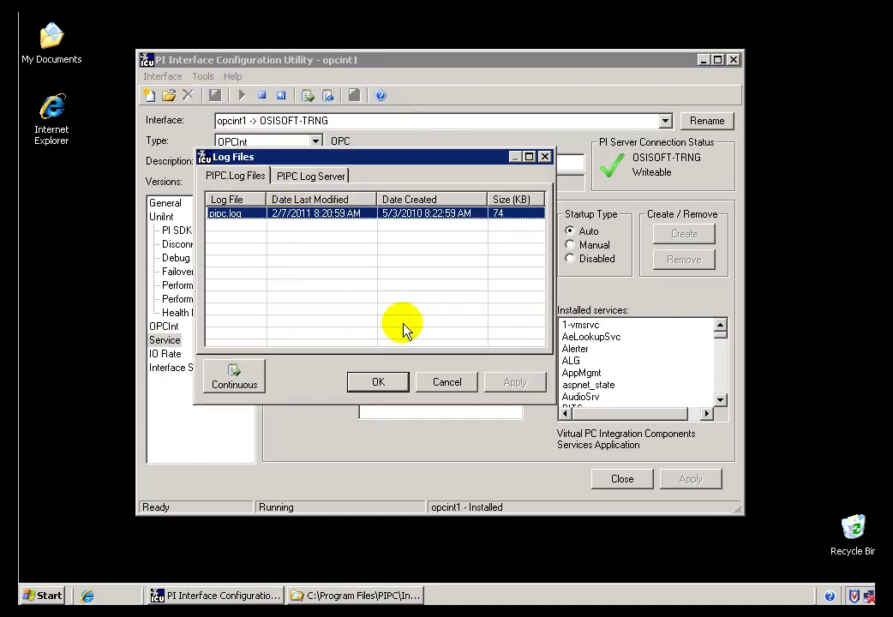
left_click(448, 382)
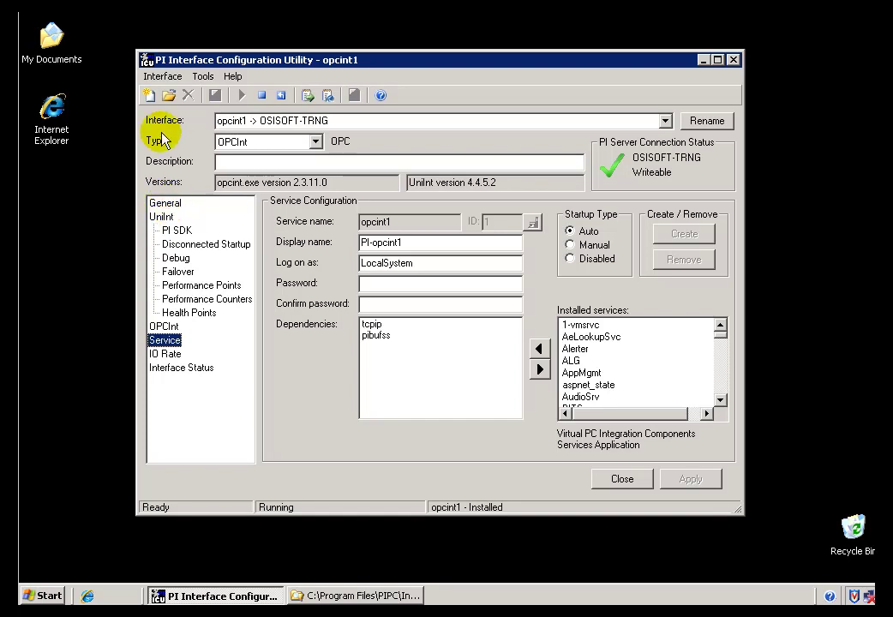
left_click(161, 79)
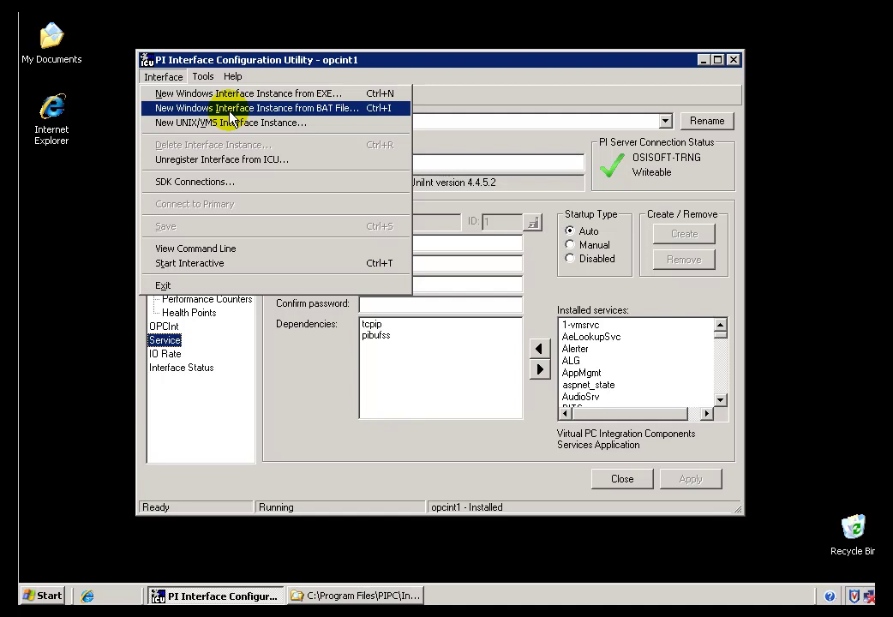
left_click(453, 84)
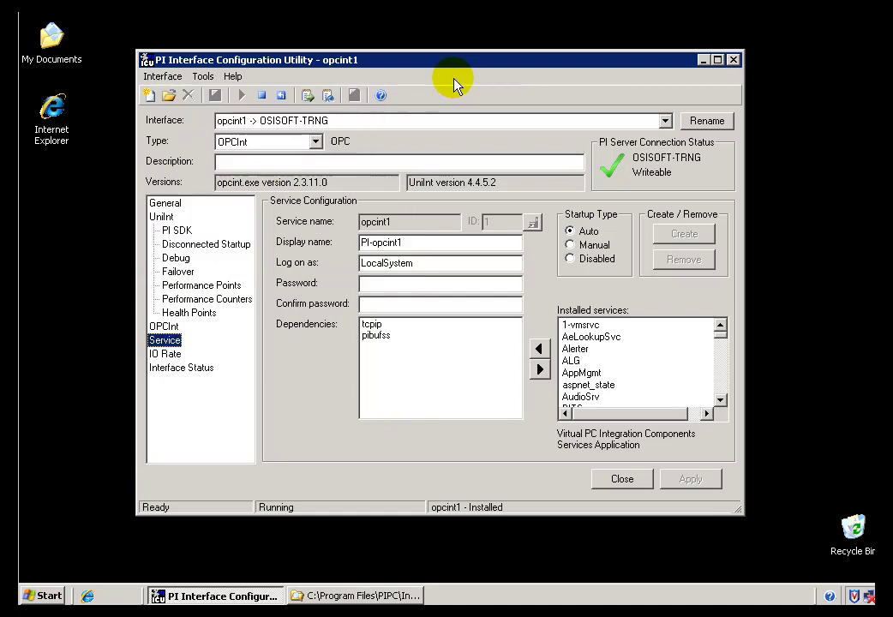
Locate random.bat in Explorer's PIPC\Interfaces\Random folder, then return to PI ICU
left_click(359, 596)
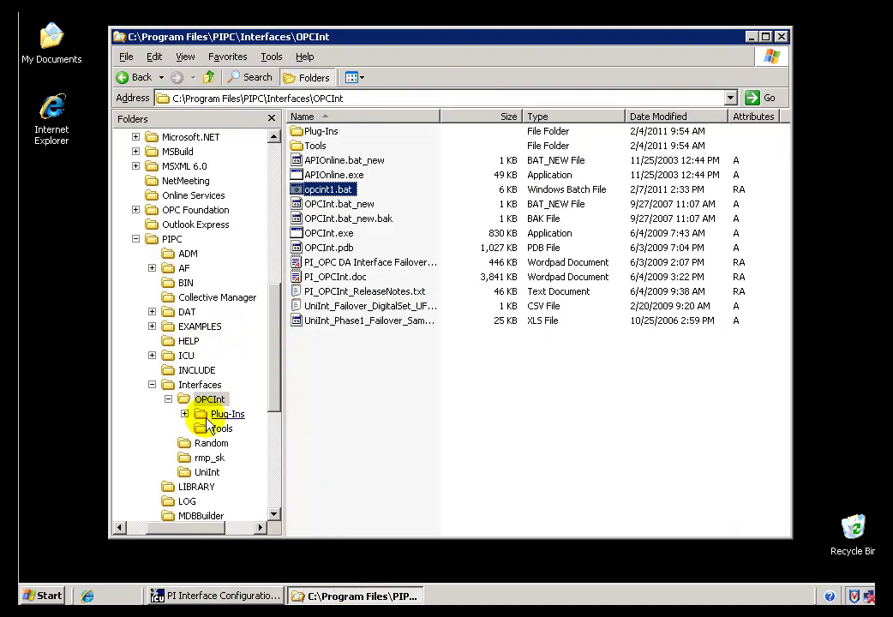
left_click(168, 400)
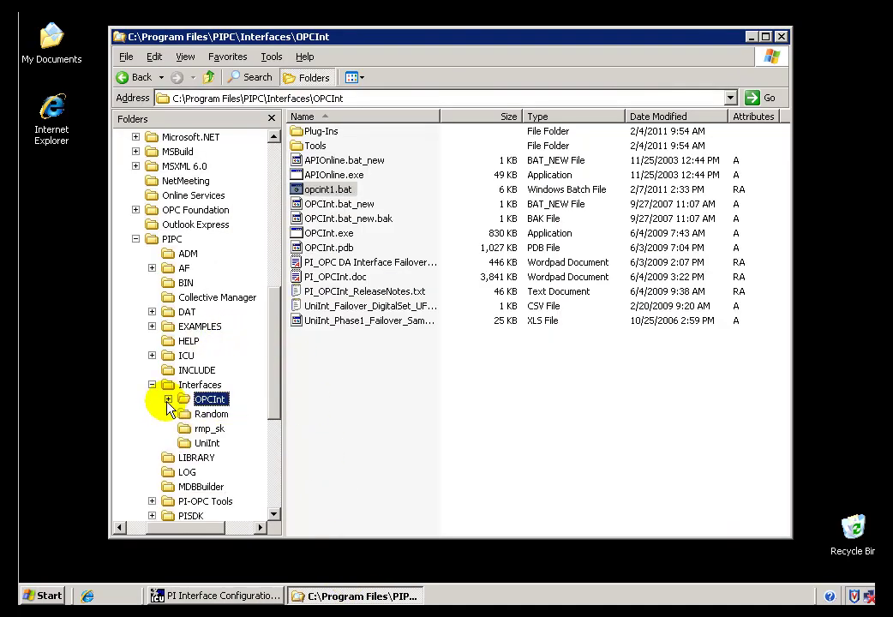
left_click(208, 416)
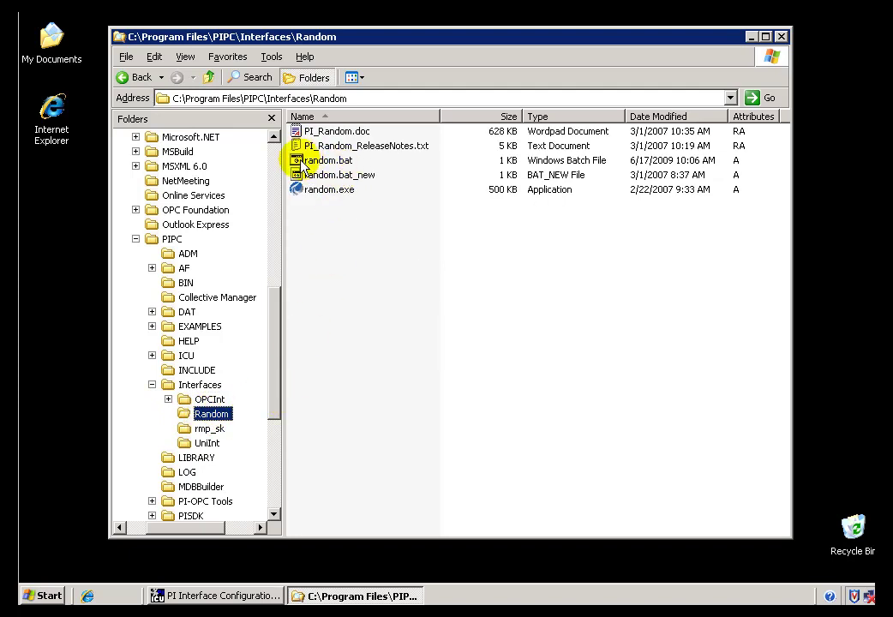
left_click(302, 163)
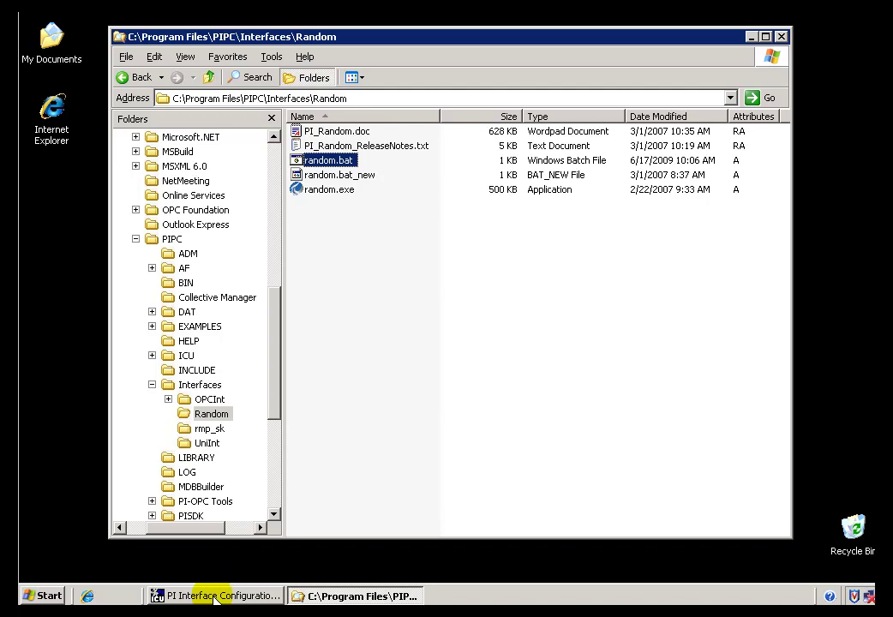
left_click(208, 418)
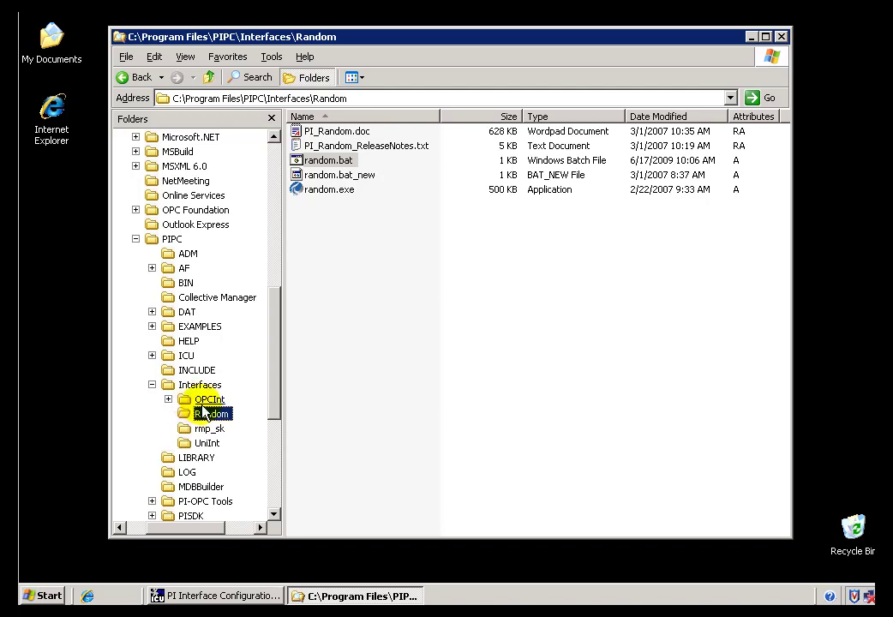
left_click(199, 402)
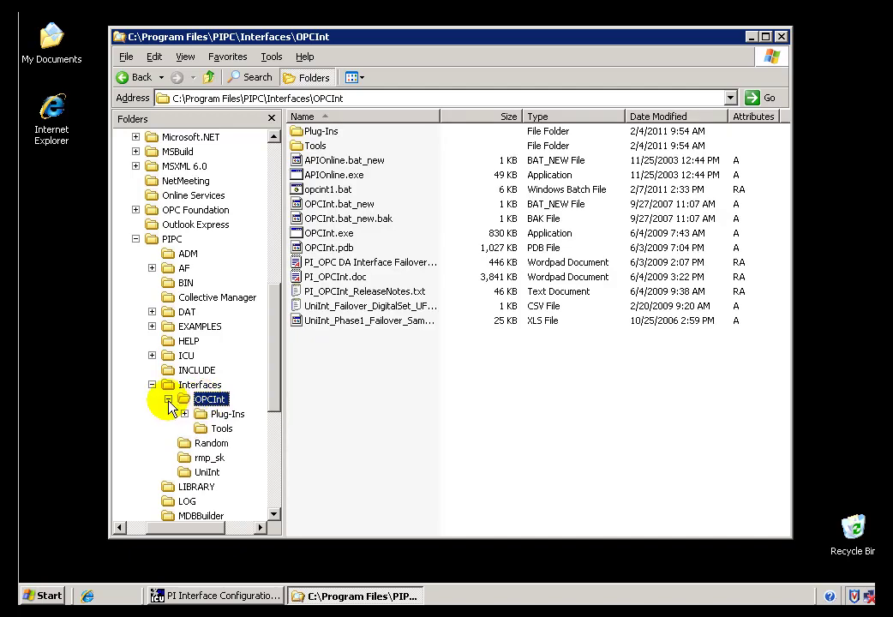
left_click(168, 400)
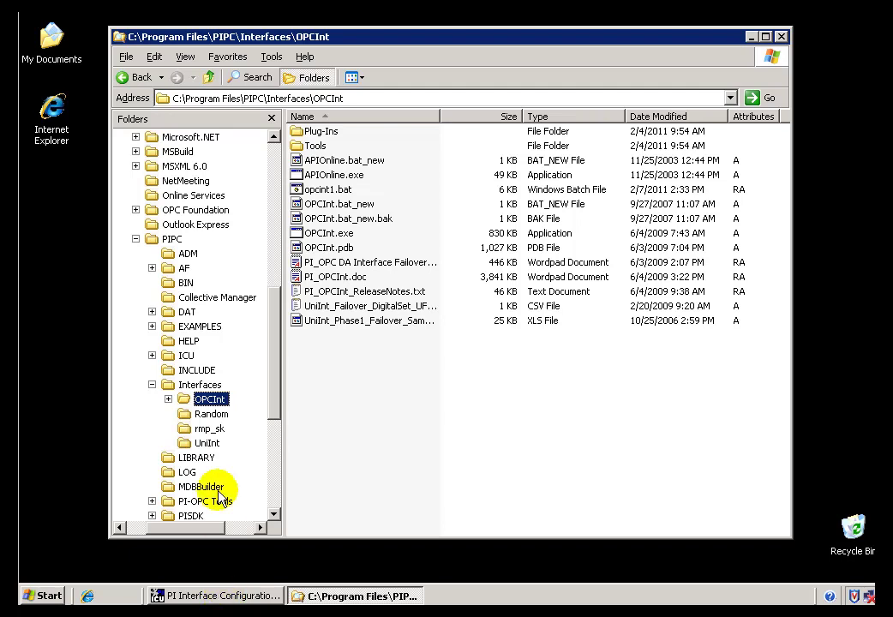
left_click(206, 415)
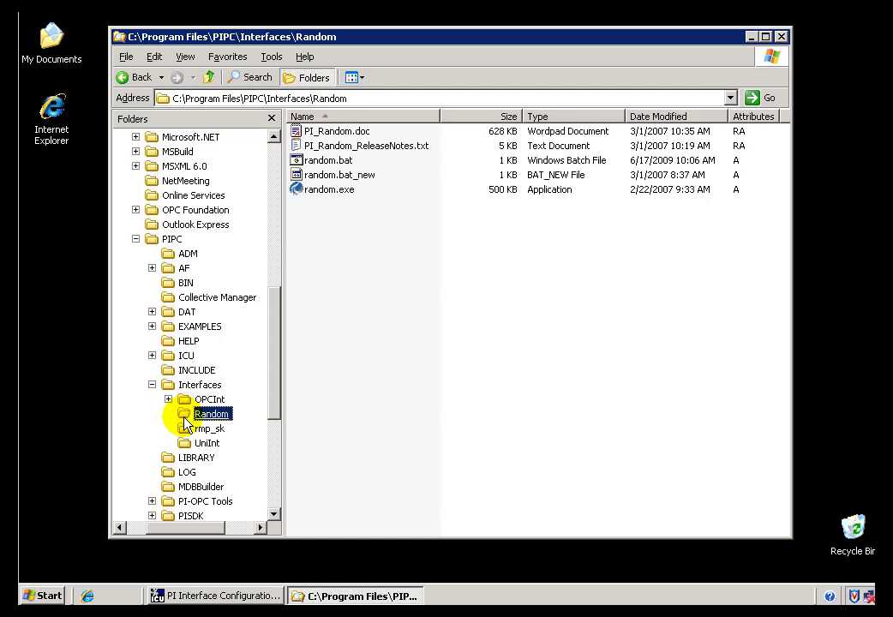
left_click(234, 598)
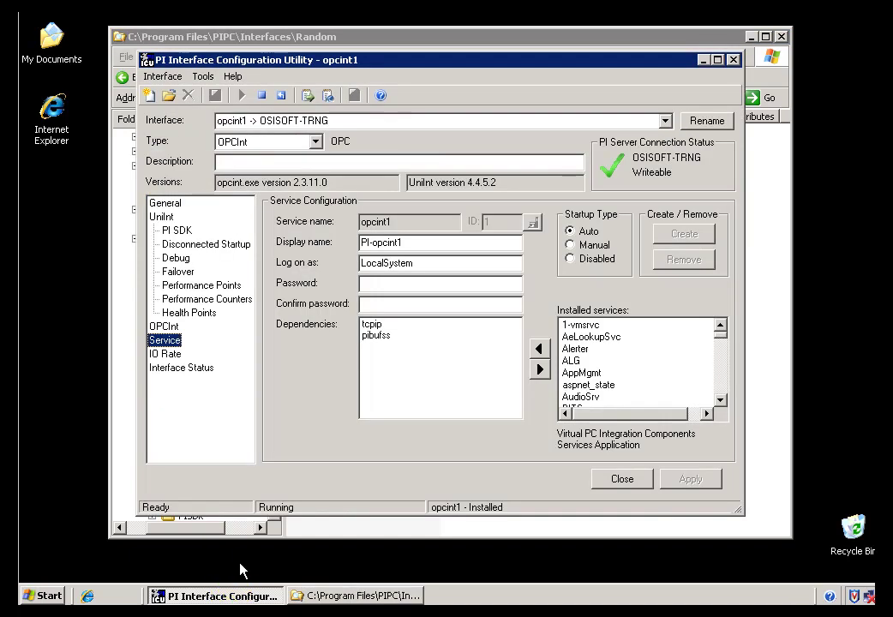
Import Interfaces\Random\random.bat as a new Windows interface instance from a BAT file
left_click(161, 78)
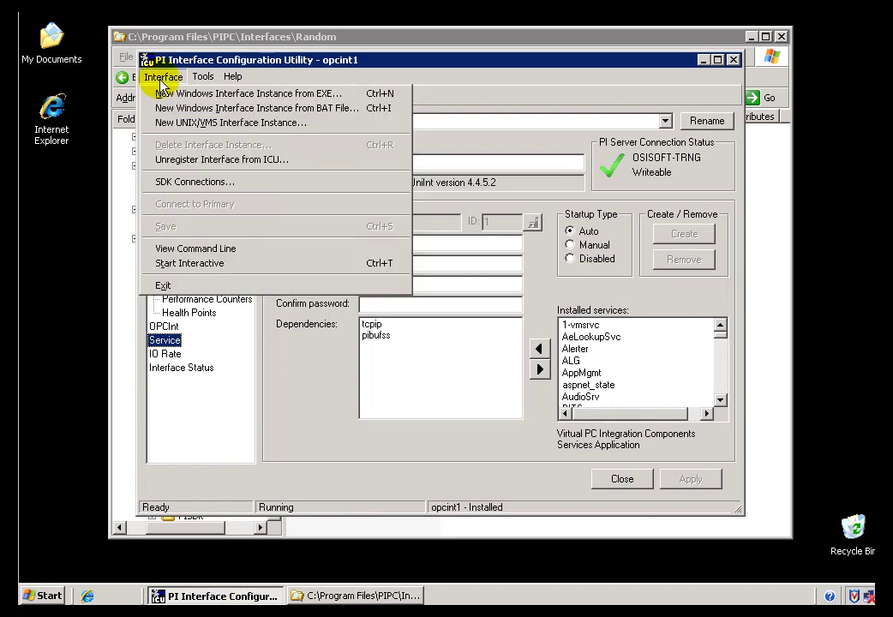
left_click(192, 108)
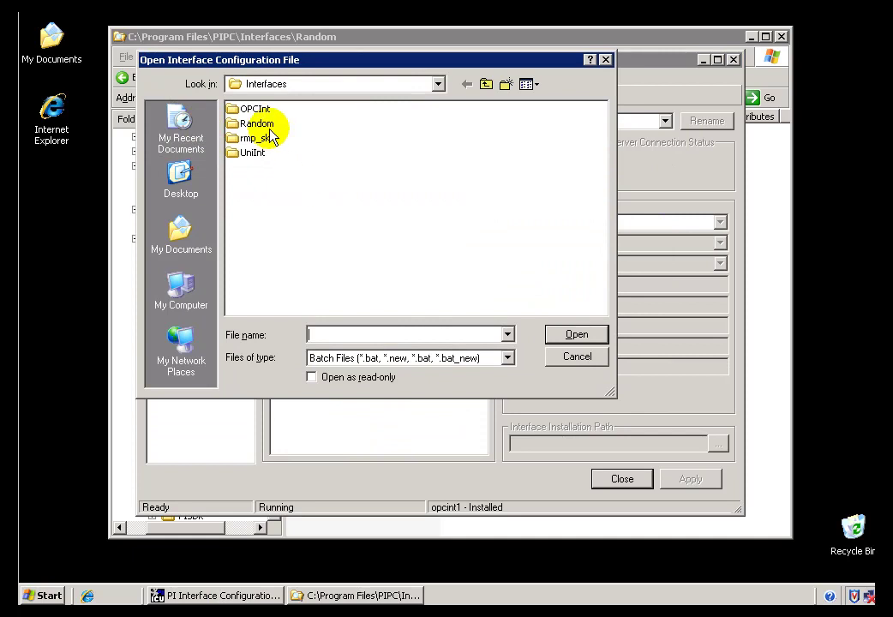
left_click(279, 86)
left_click(300, 211)
double_click(234, 124)
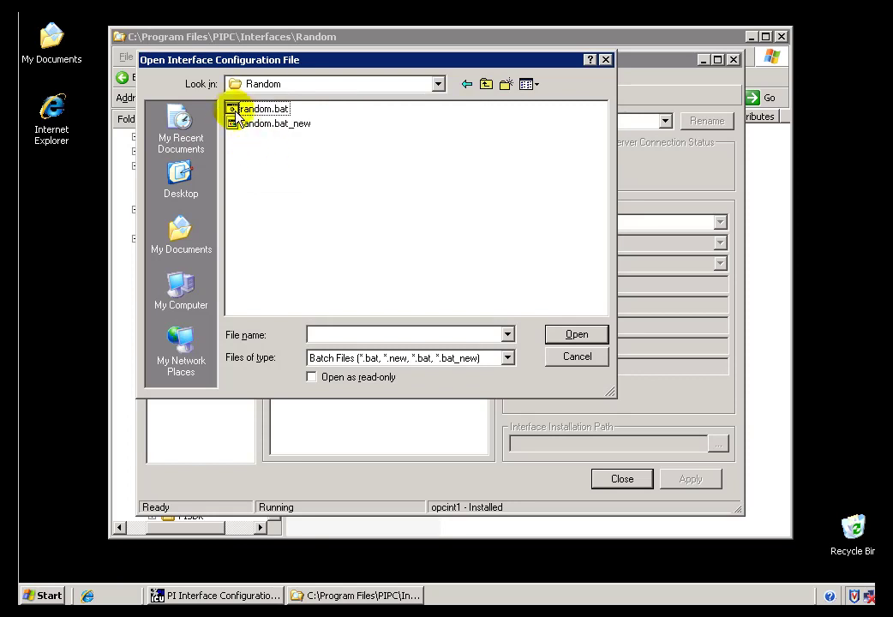
left_click(249, 110)
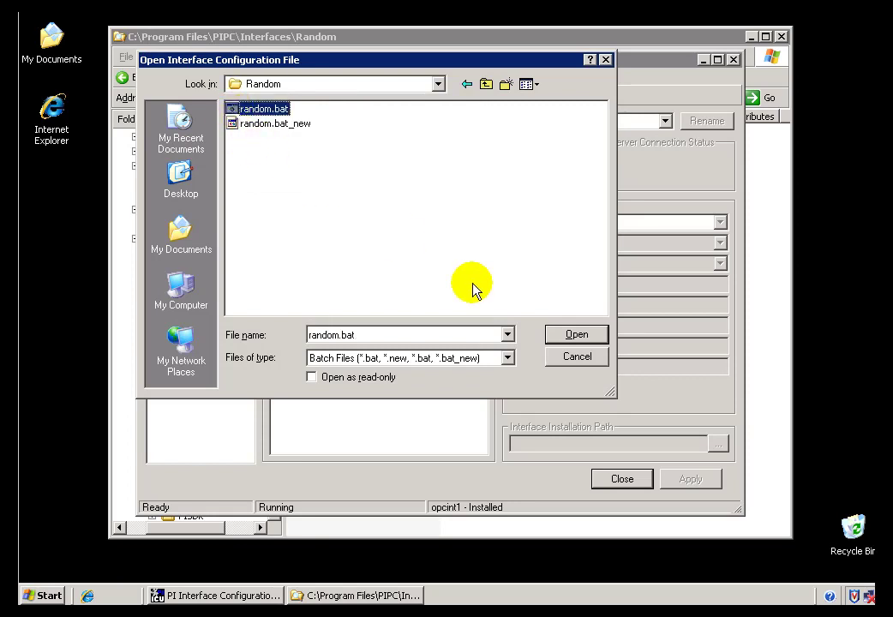
left_click(577, 335)
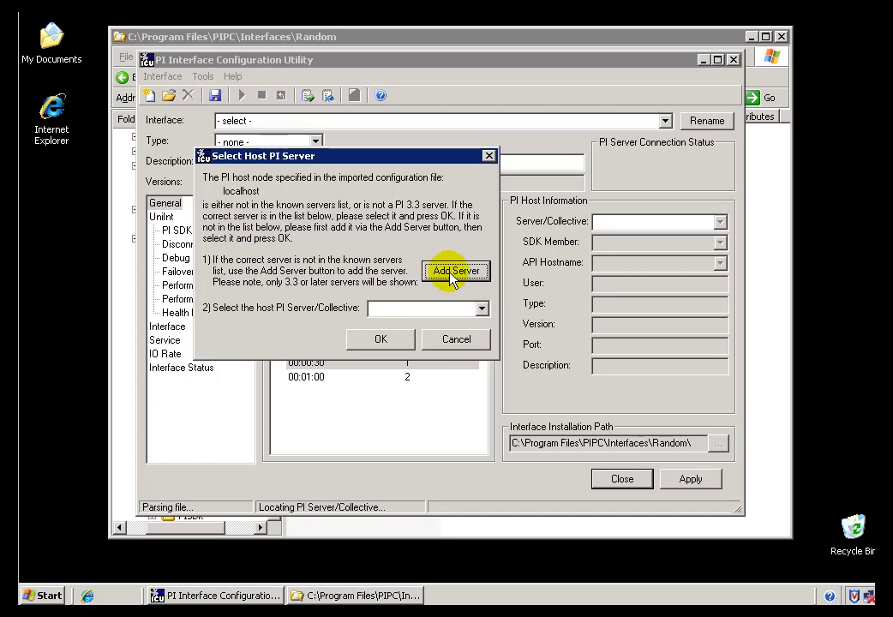
Choose OSISOFT-TRNG from the Server/Collective list as the host PI server and confirm
left_click(481, 309)
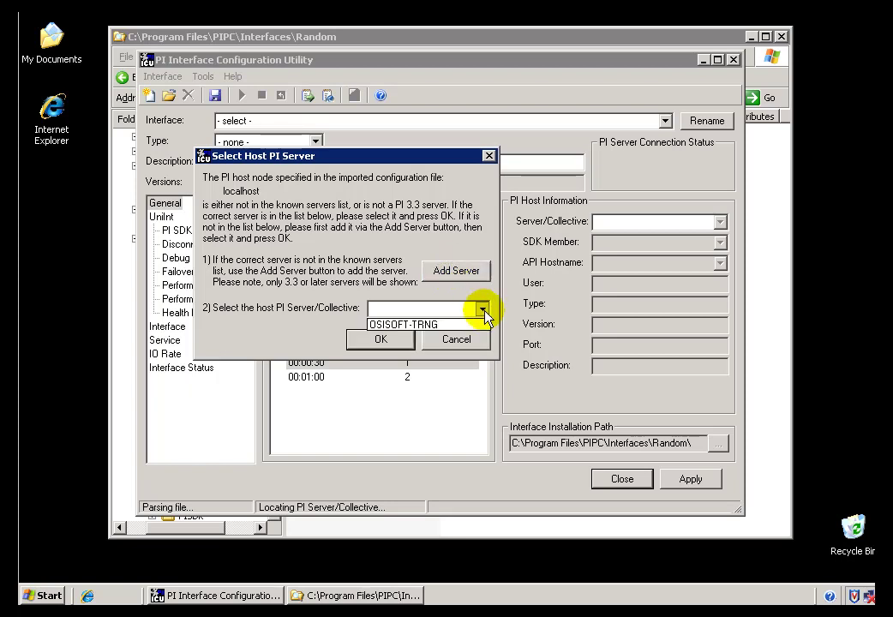
left_click(392, 326)
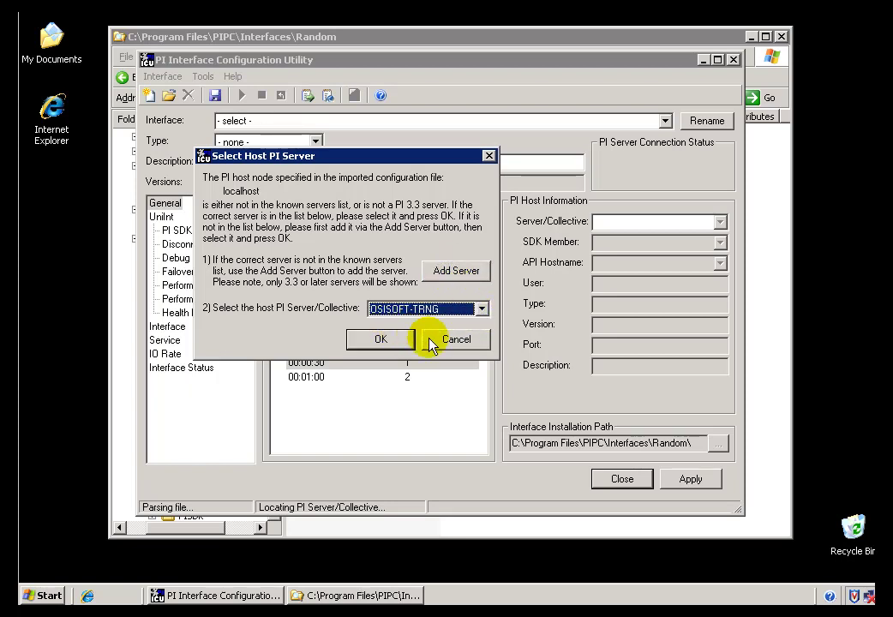
left_click(377, 343)
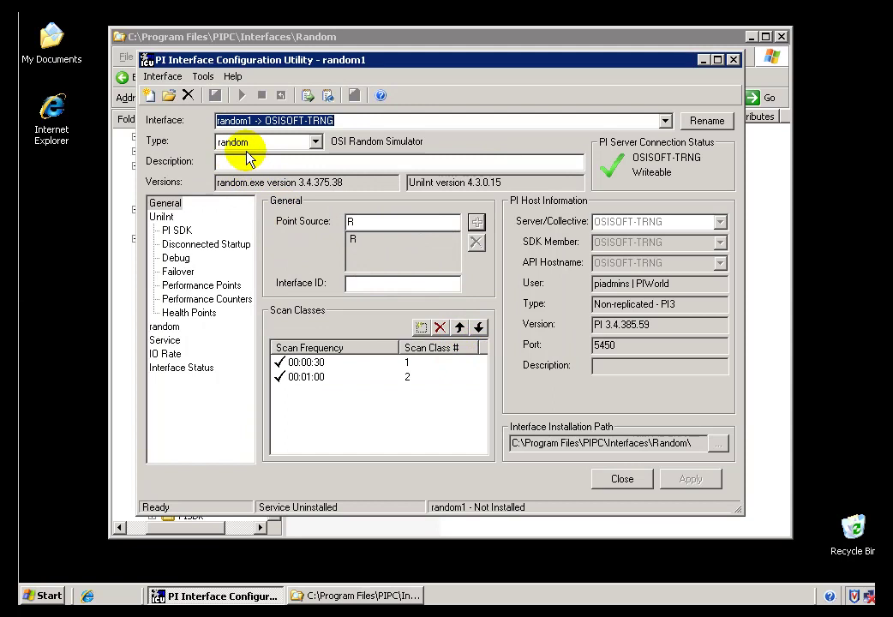
Keep random as random1's interface type and select the 00:00:30 scan class
left_click(315, 143)
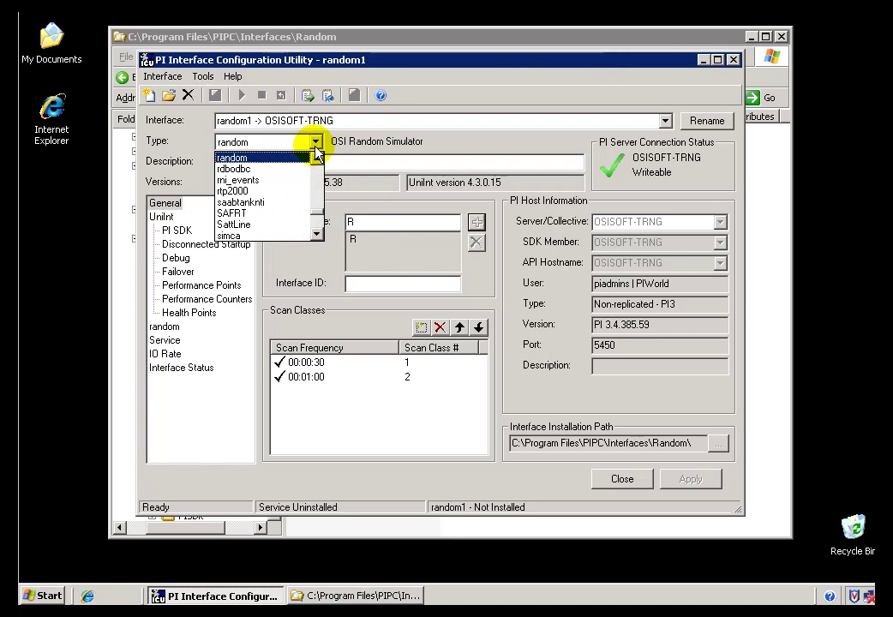
left_click(283, 160)
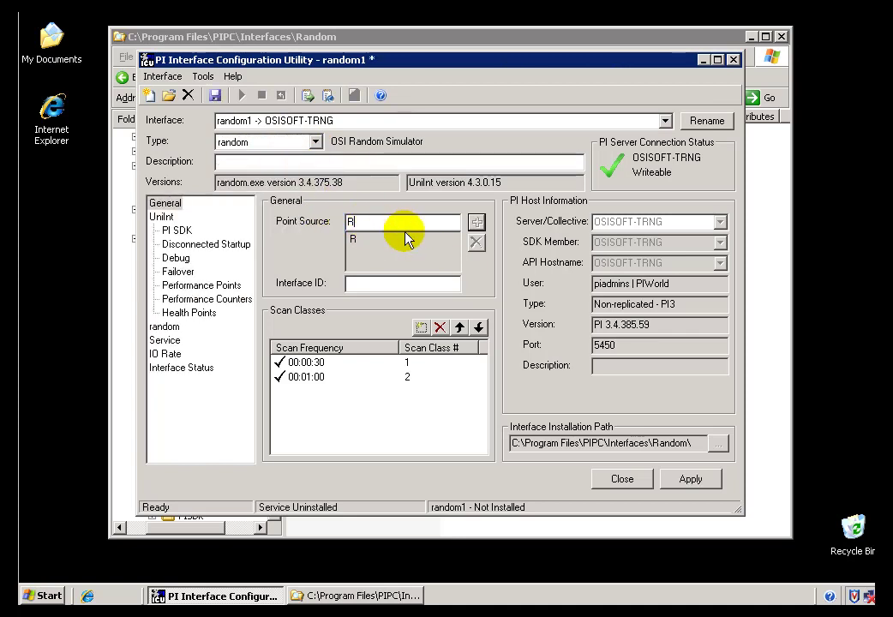
left_click(302, 364)
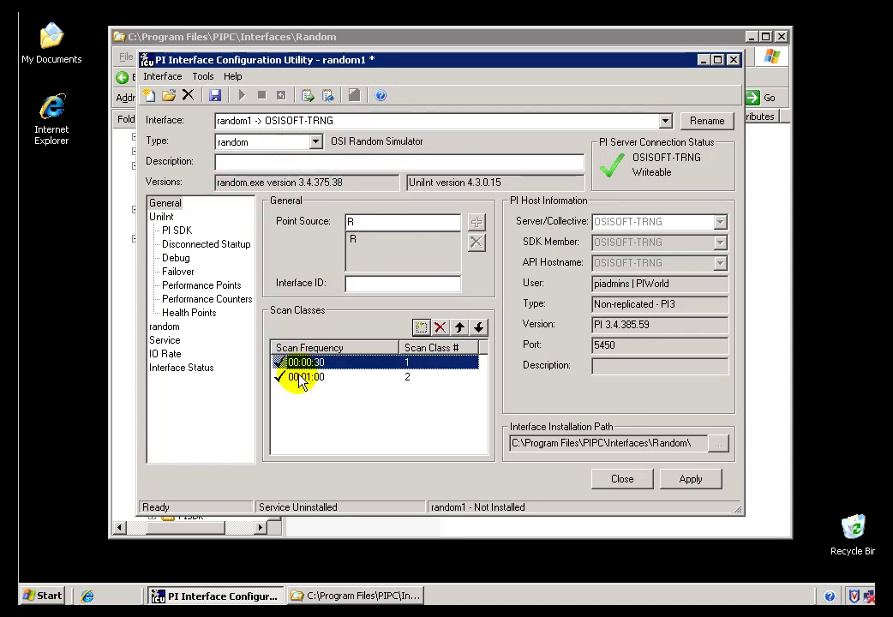
left_click(300, 377)
left_click(453, 364)
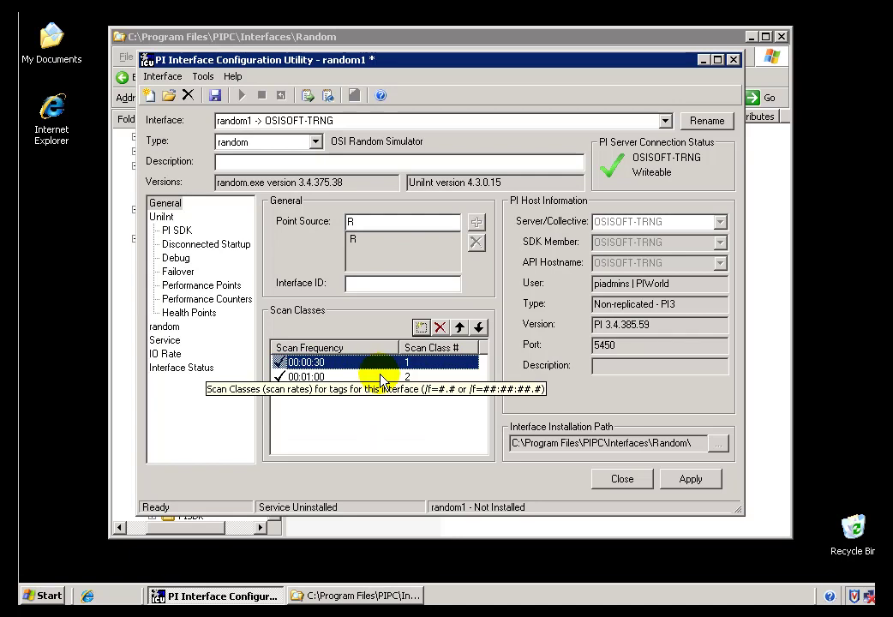
Check random1's performance points, then select the 00:01:00 scan class on the General page
left_click(163, 78)
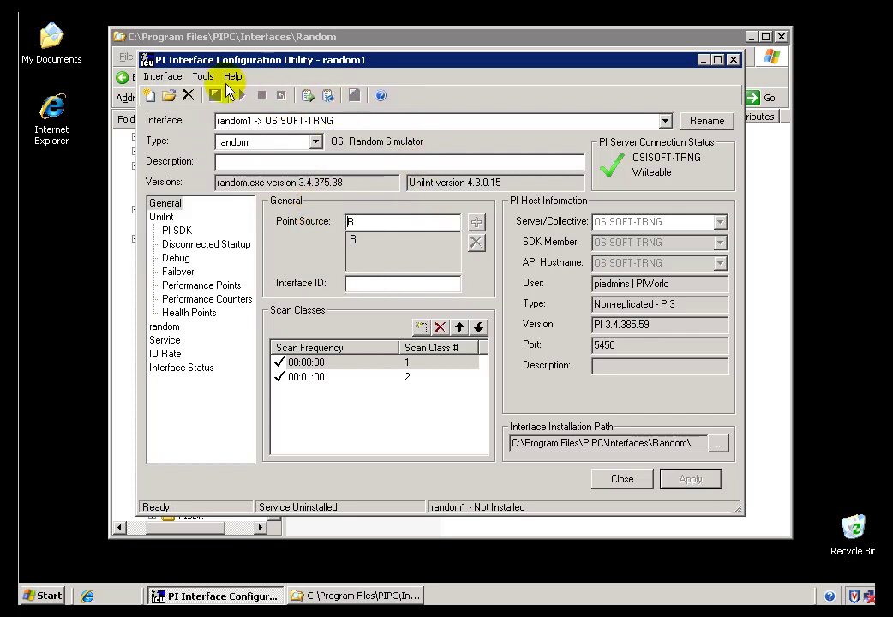
left_click(199, 285)
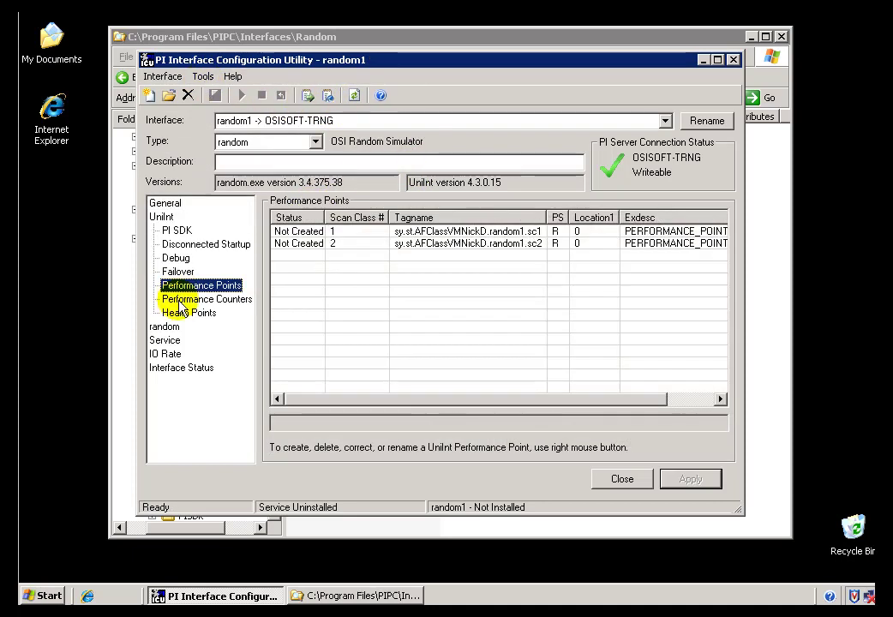
left_click(163, 203)
left_click(319, 378)
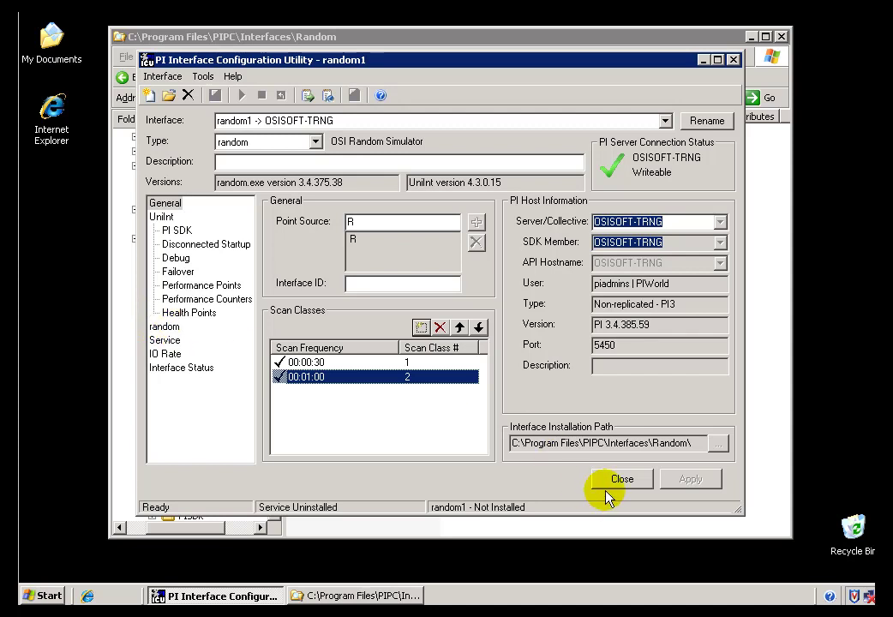
Start a new interface instance using C:\Program Files\PIPC\Interfaces\rmp_sk\rmp_sk.exe as the executable
left_click(751, 37)
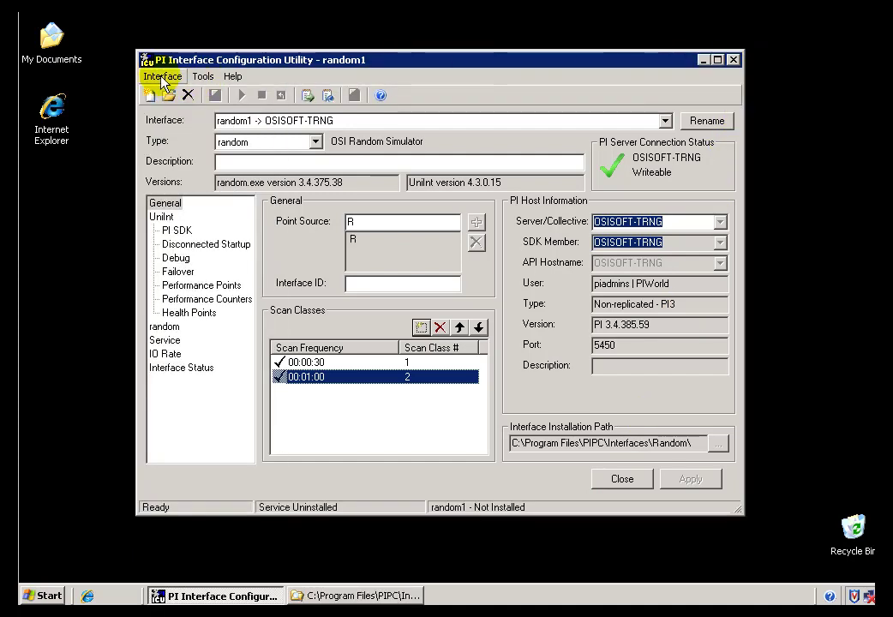
left_click(157, 78)
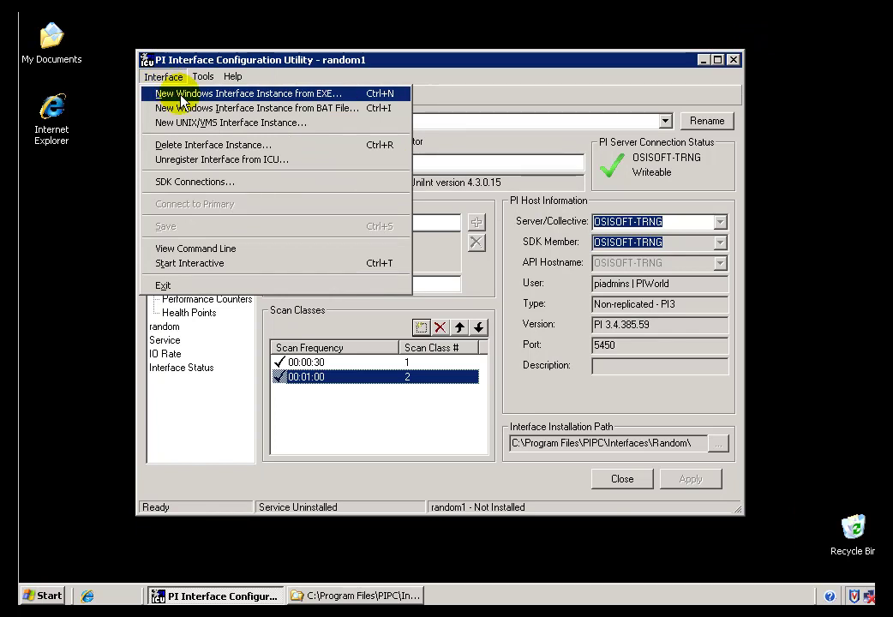
left_click(183, 96)
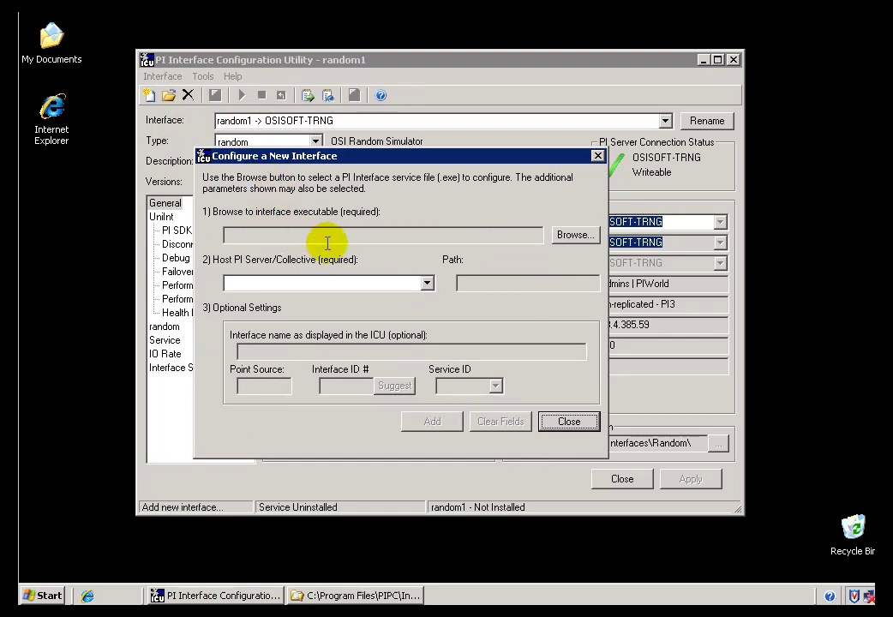
left_click(573, 236)
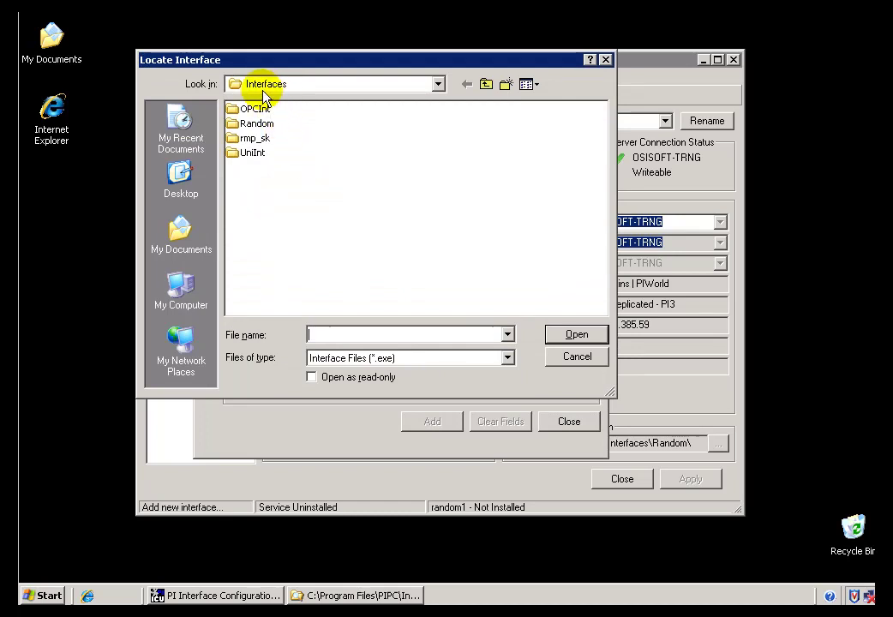
double_click(237, 139)
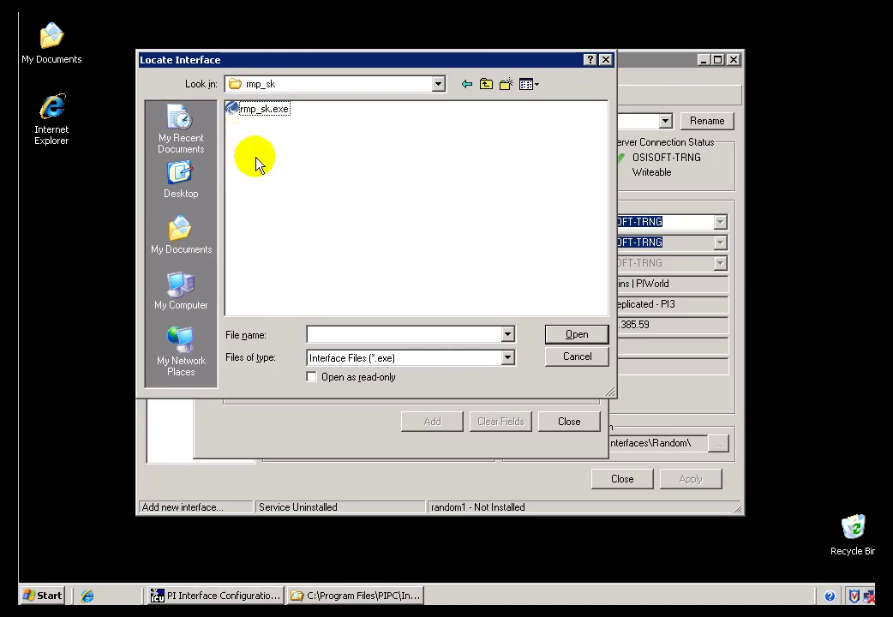
left_click(249, 109)
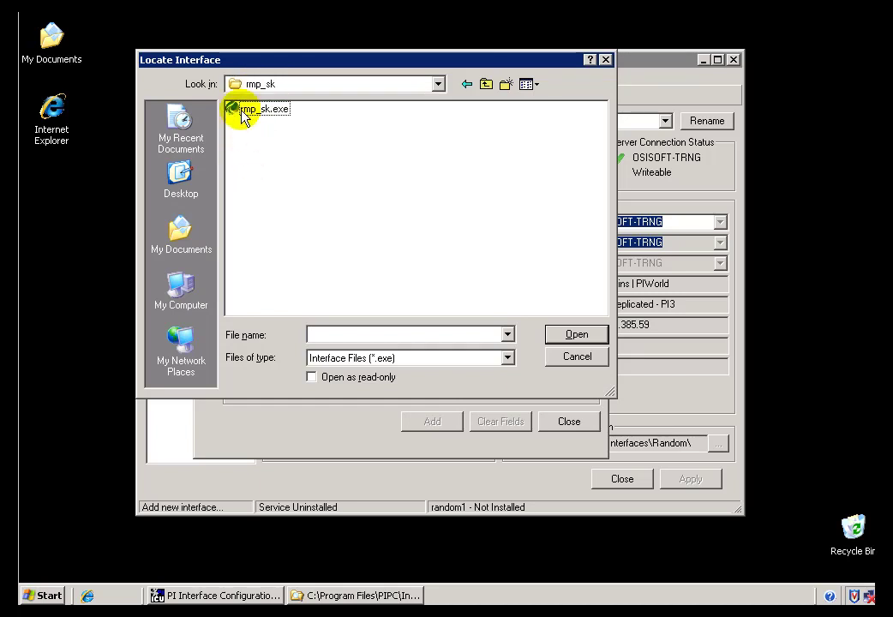
left_click(580, 340)
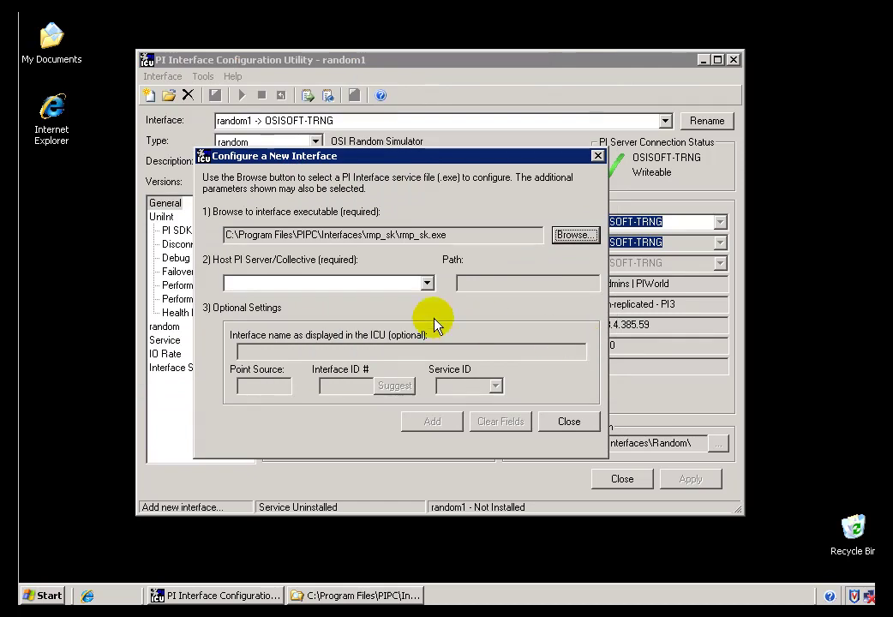
Add rmp_sk1 with OSISOFT-TRNG as host PI server, accepting the missing point source warning
left_click(427, 286)
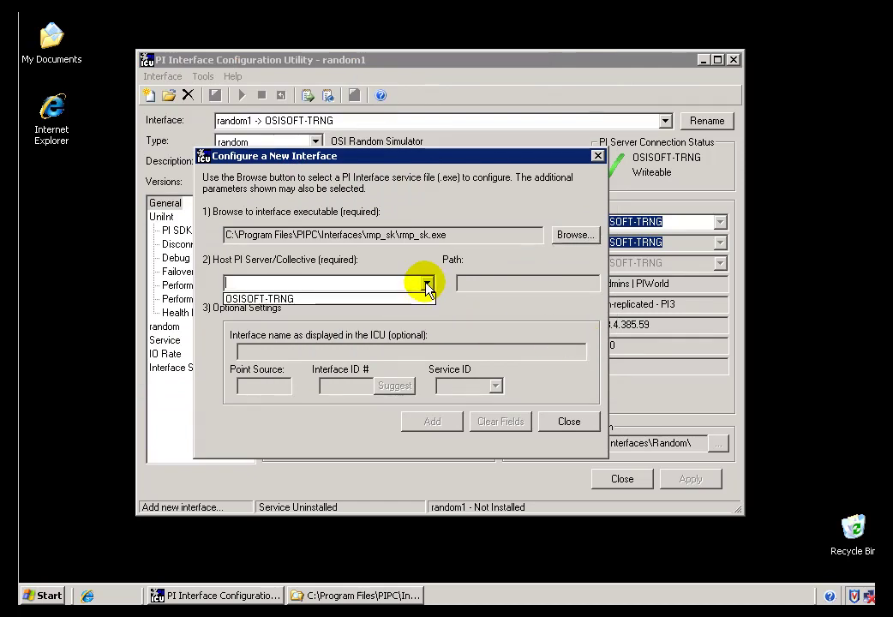
left_click(428, 288)
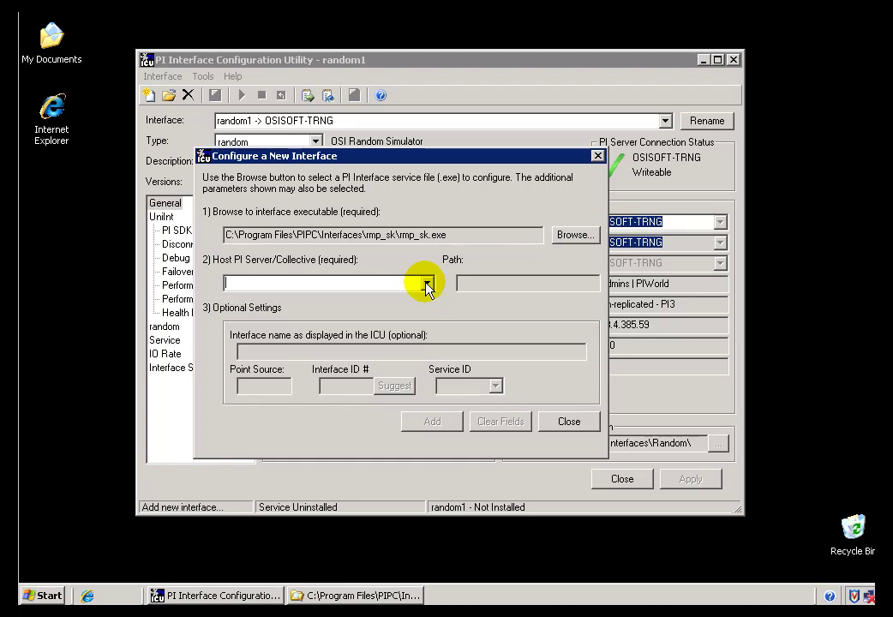
left_click(428, 288)
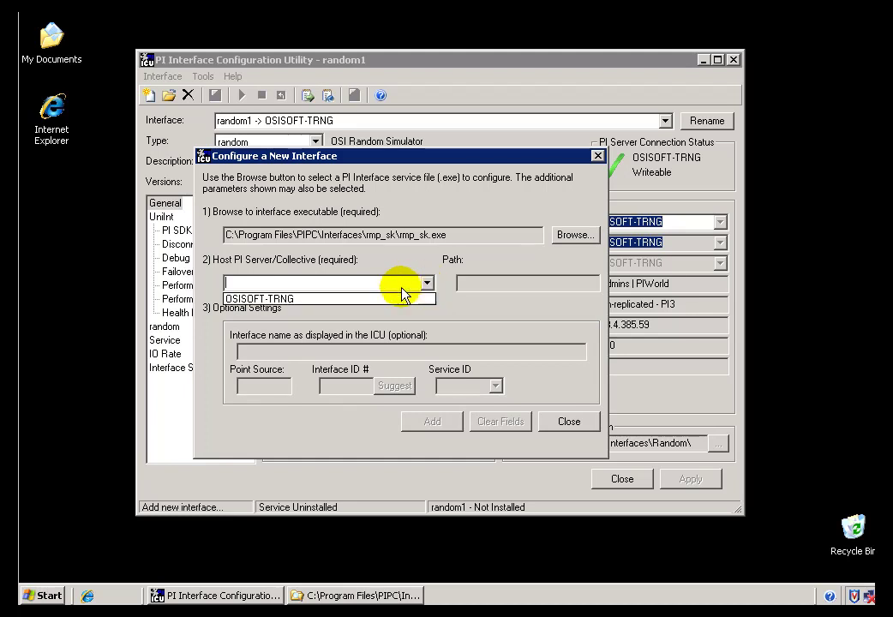
left_click(285, 300)
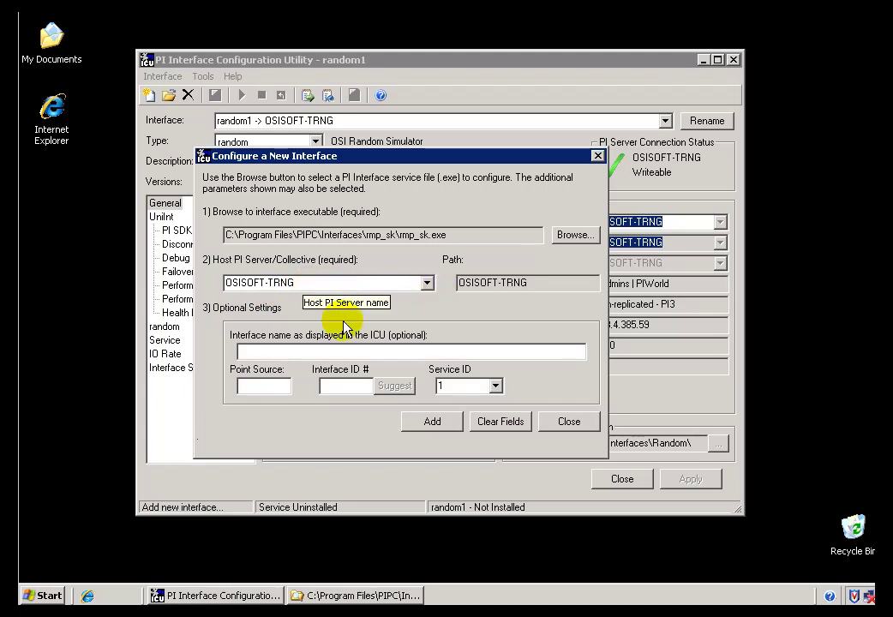
left_click(304, 349)
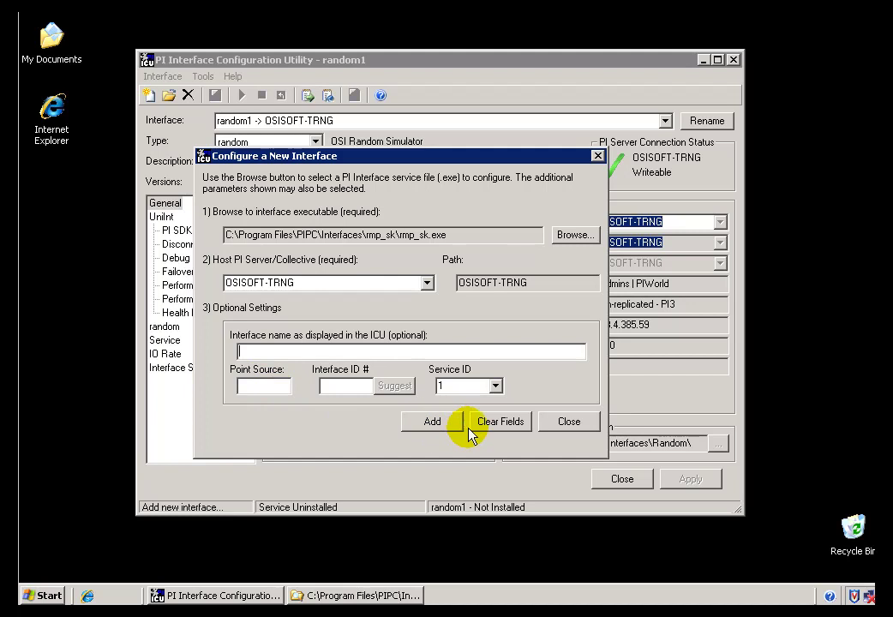
left_click(432, 425)
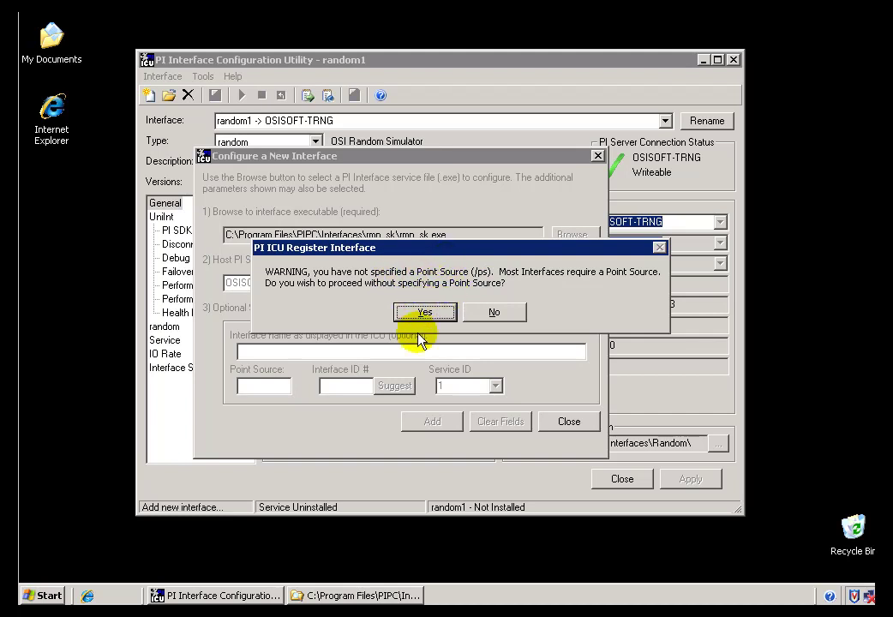
left_click(424, 312)
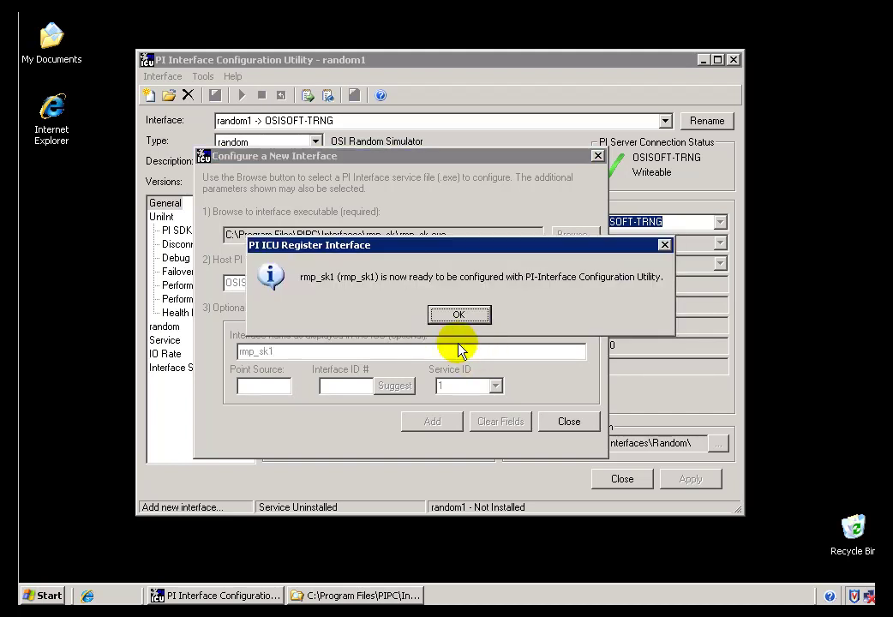
left_click(456, 316)
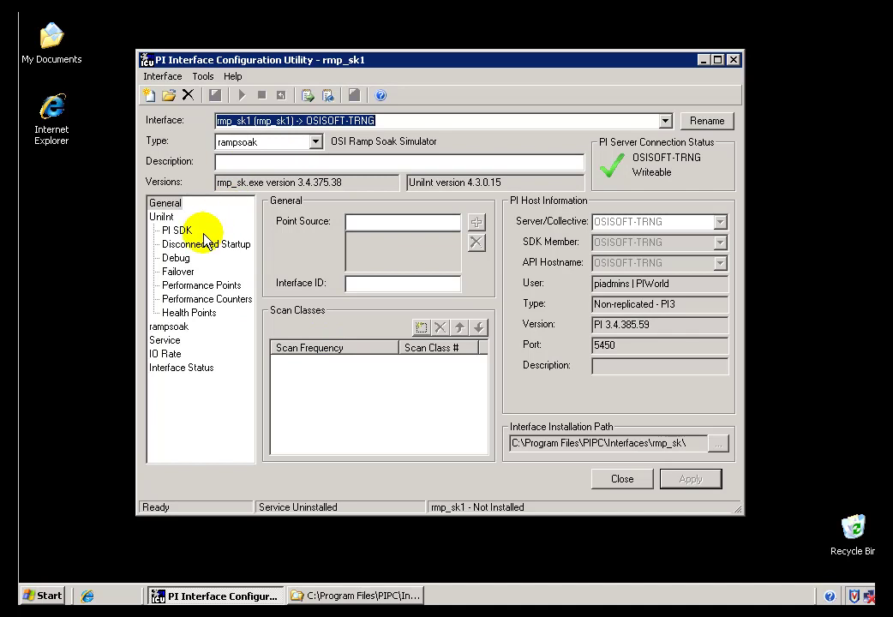
Enter 9 as rmp_sk1's point source on the General page and save the interface
left_click(159, 210)
left_click(377, 224)
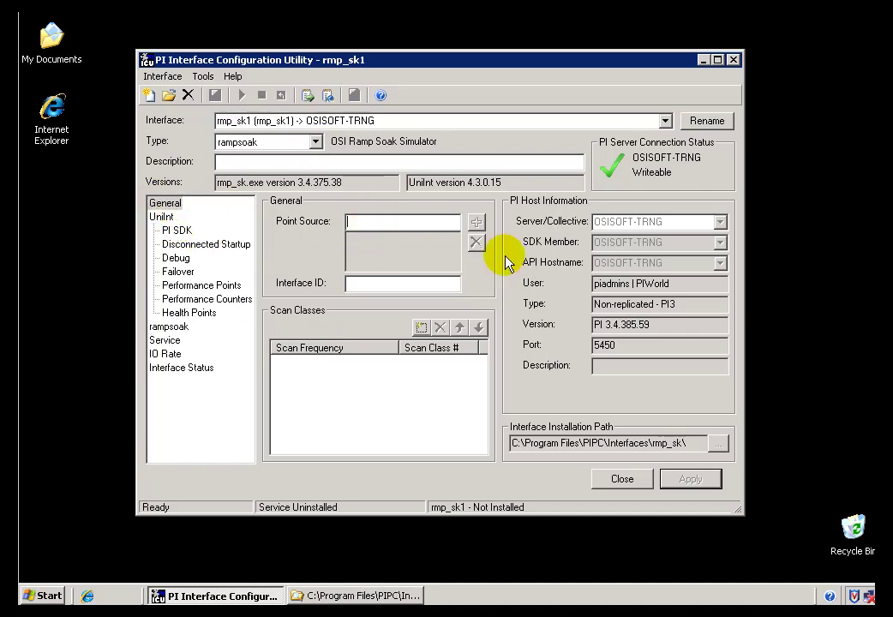
type("9")
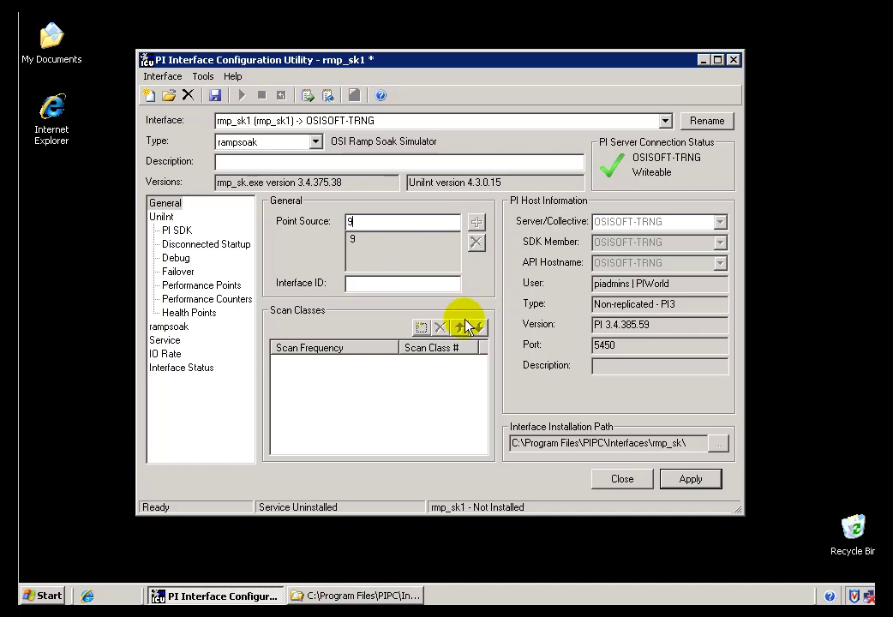
left_click(163, 220)
left_click(164, 205)
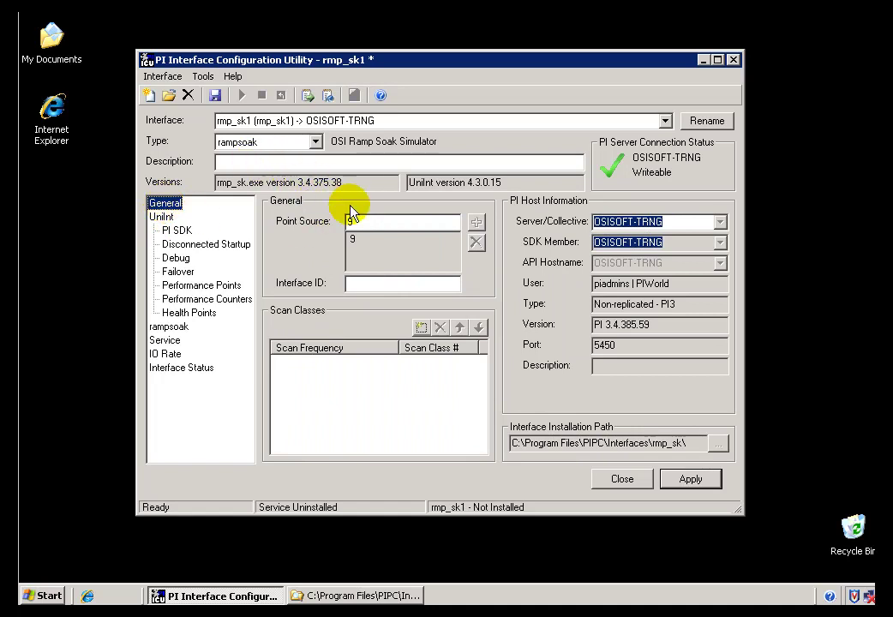
left_click(158, 77)
left_click(174, 224)
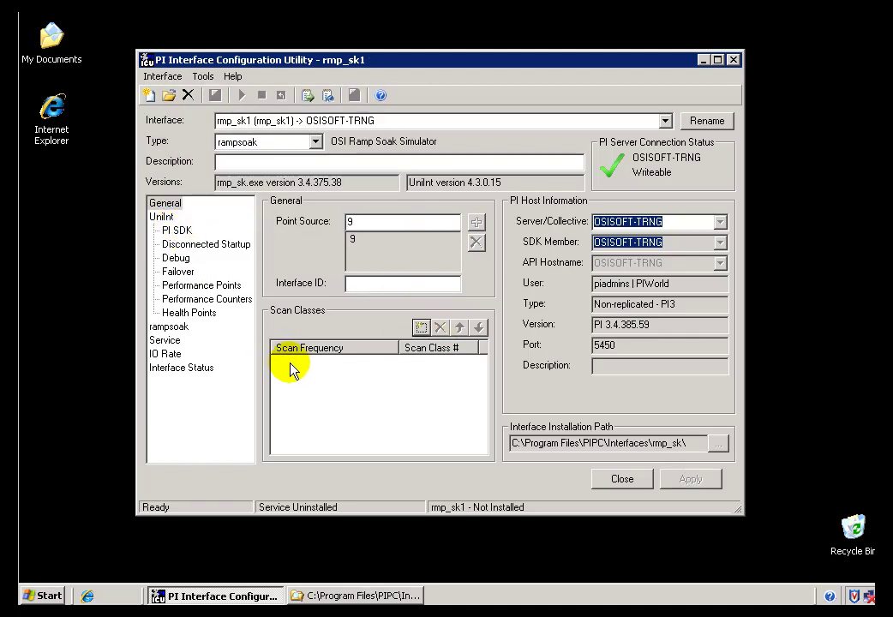
left_click(360, 285)
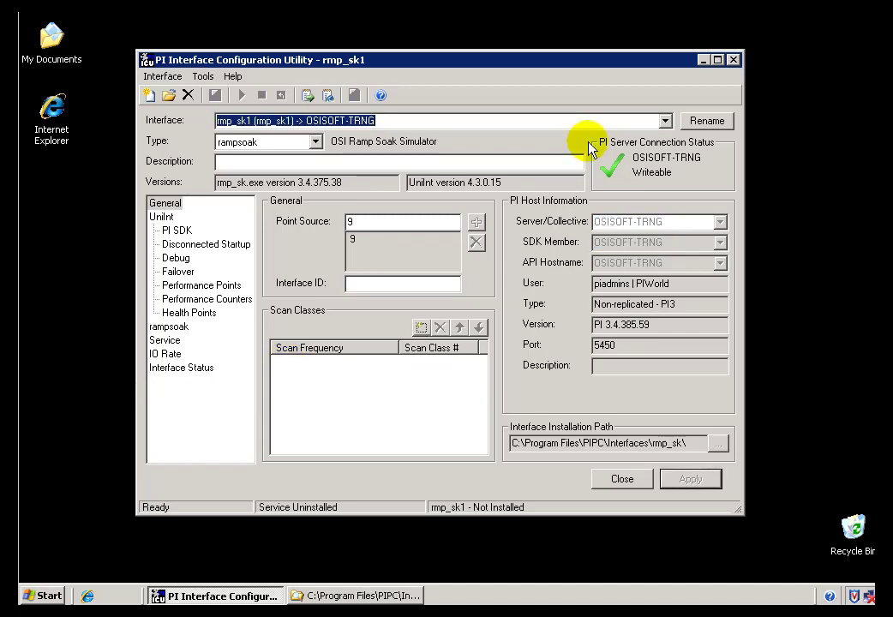
Switch to random1, then rmp_sk1 to confirm both exist, ending on opcint1
left_click(664, 121)
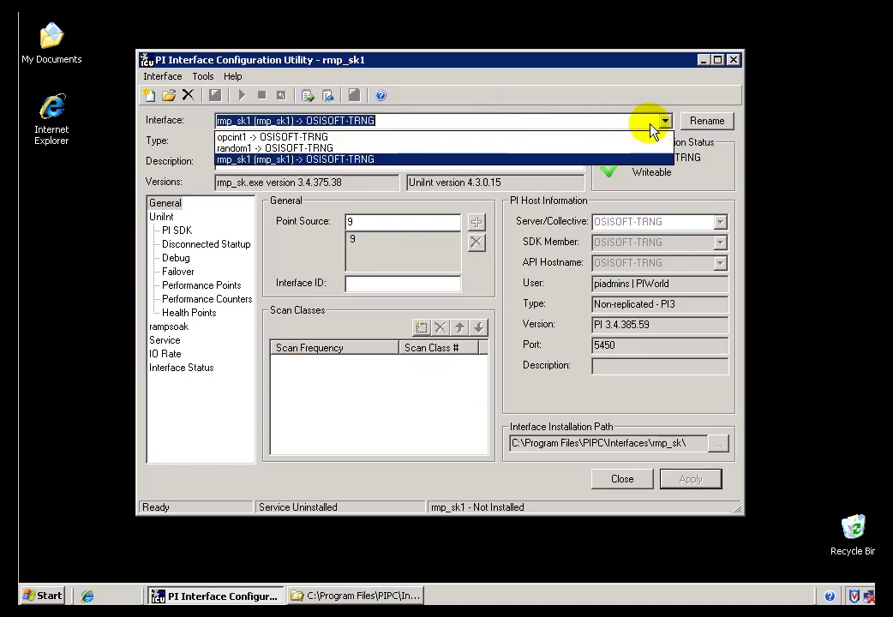
left_click(323, 149)
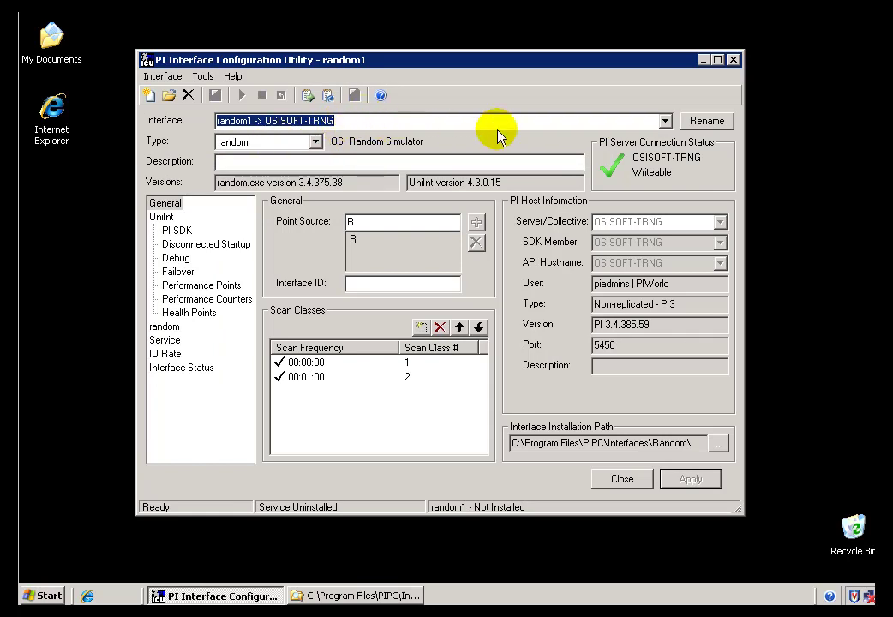
left_click(665, 120)
left_click(366, 160)
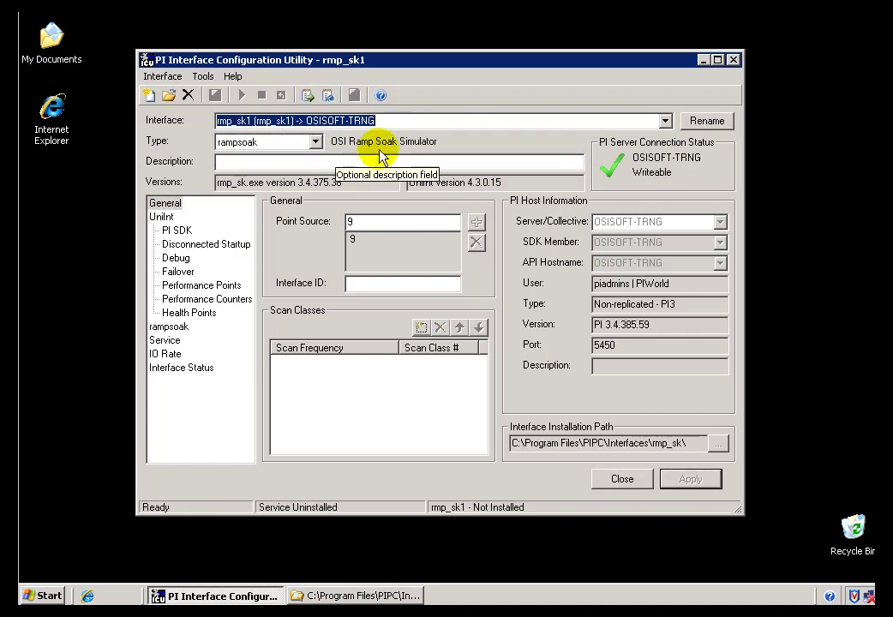
left_click(666, 121)
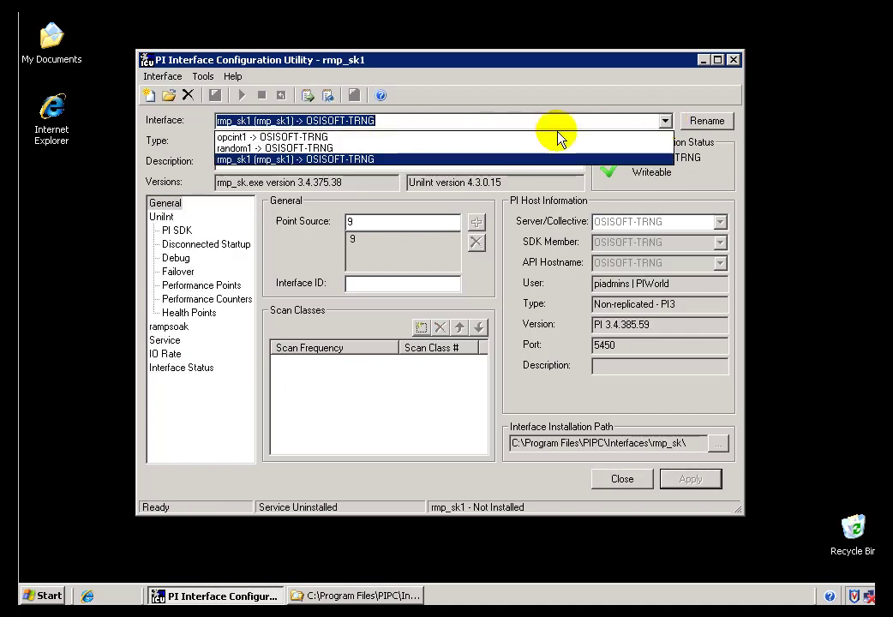
left_click(344, 134)
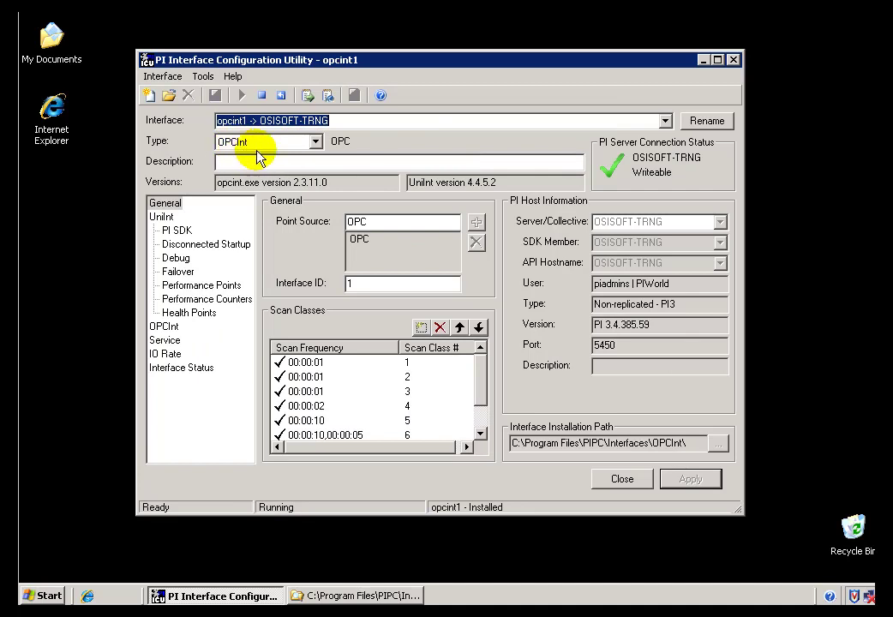